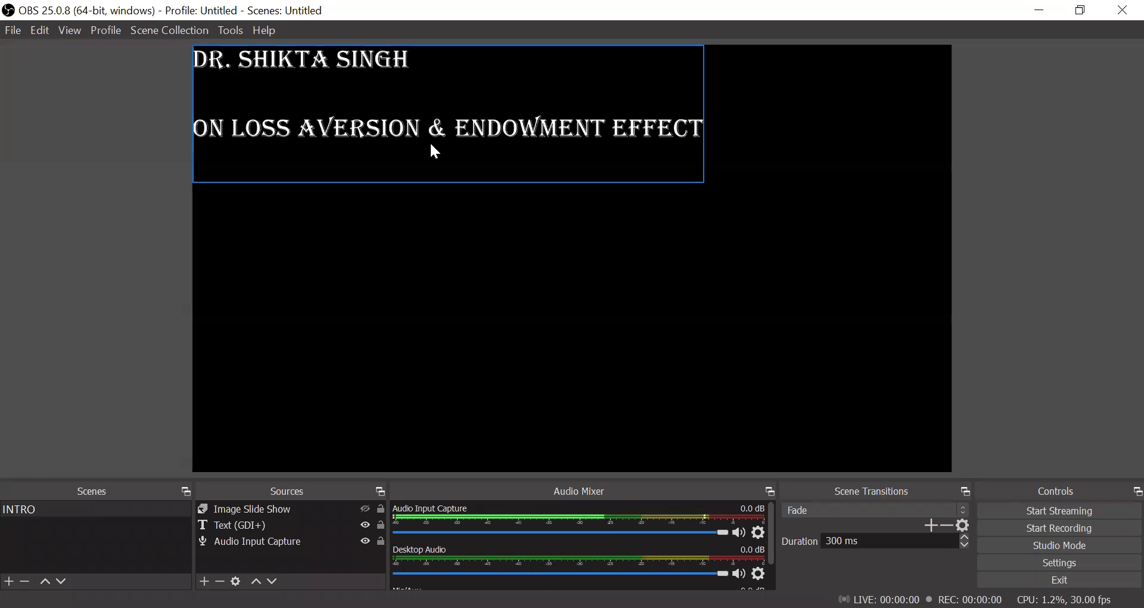
- Select the title text source in the INTRO preview and delete it
left_click(346, 113)
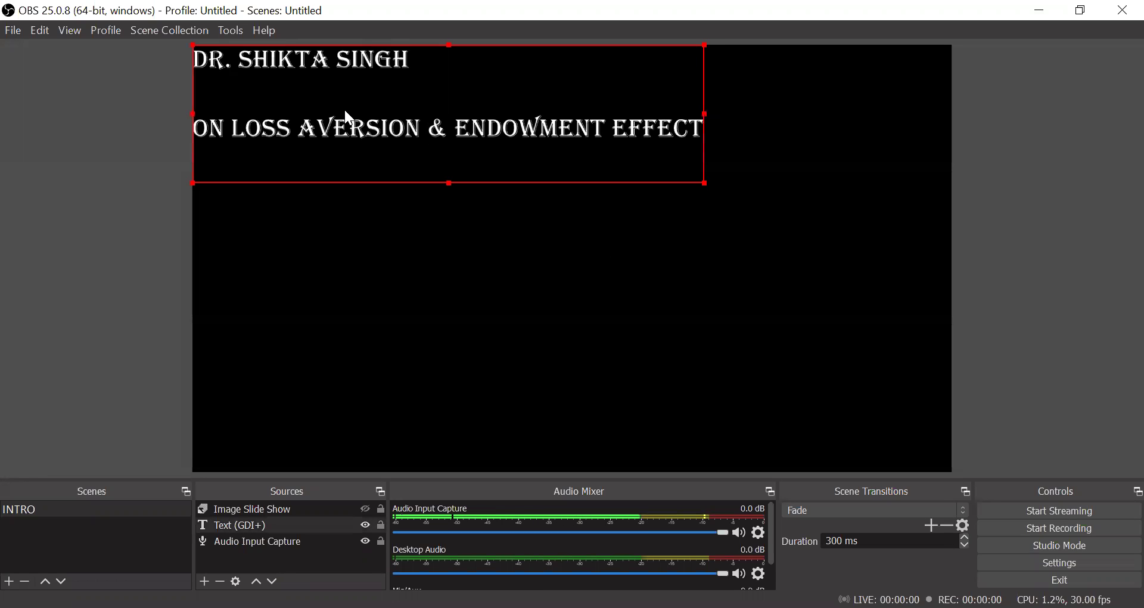
key("Delete")
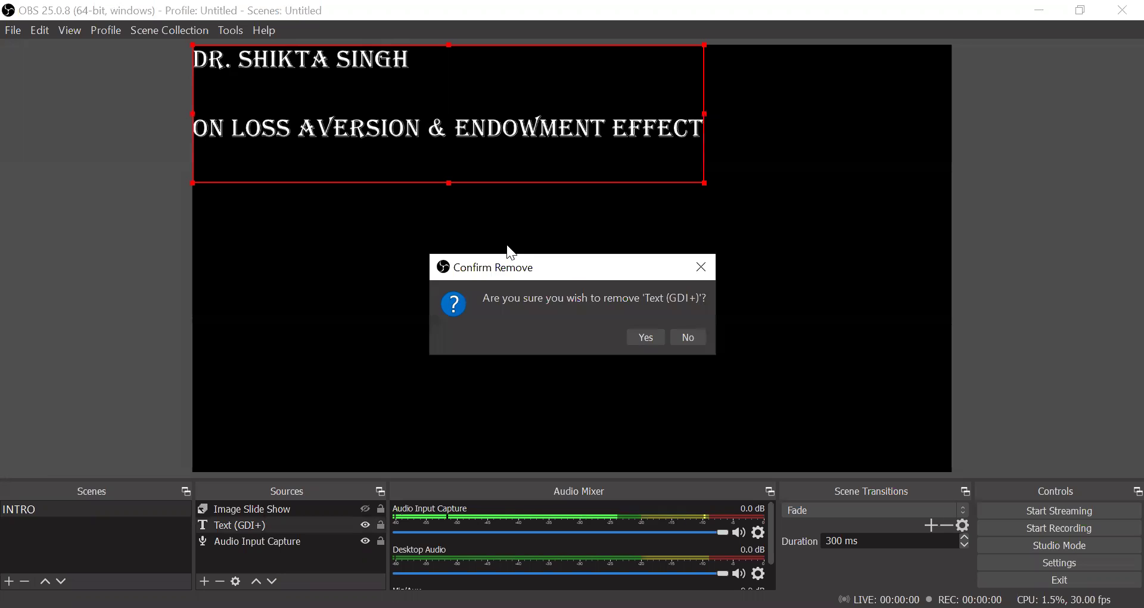
- Confirm the text removal, float the Sources dock, and lock Audio Input Capture
left_click(634, 332)
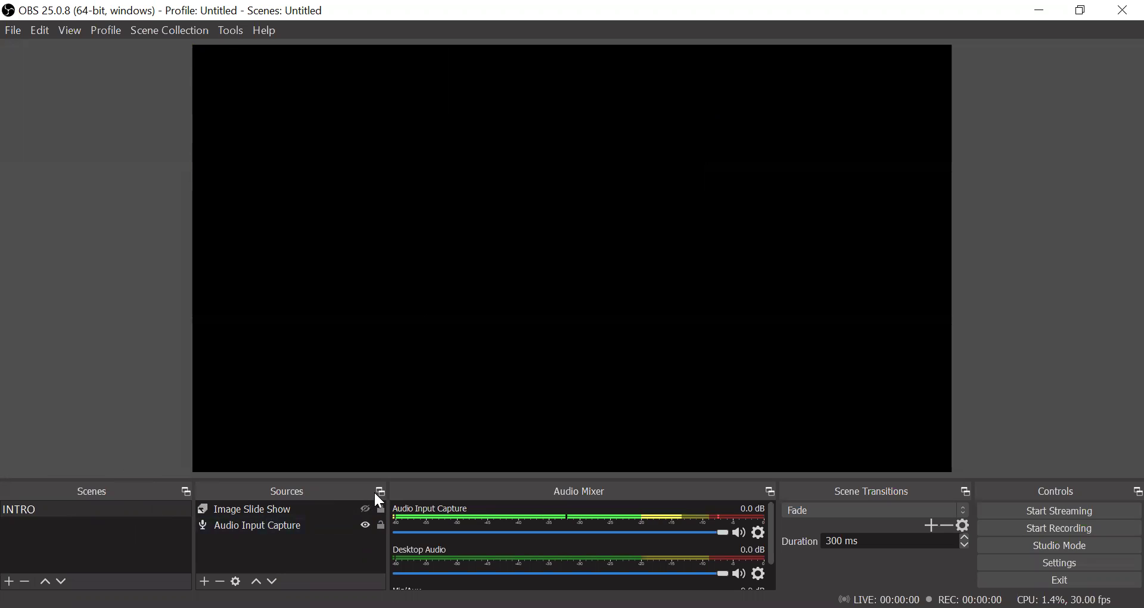
left_click_drag(380, 489, 381, 490)
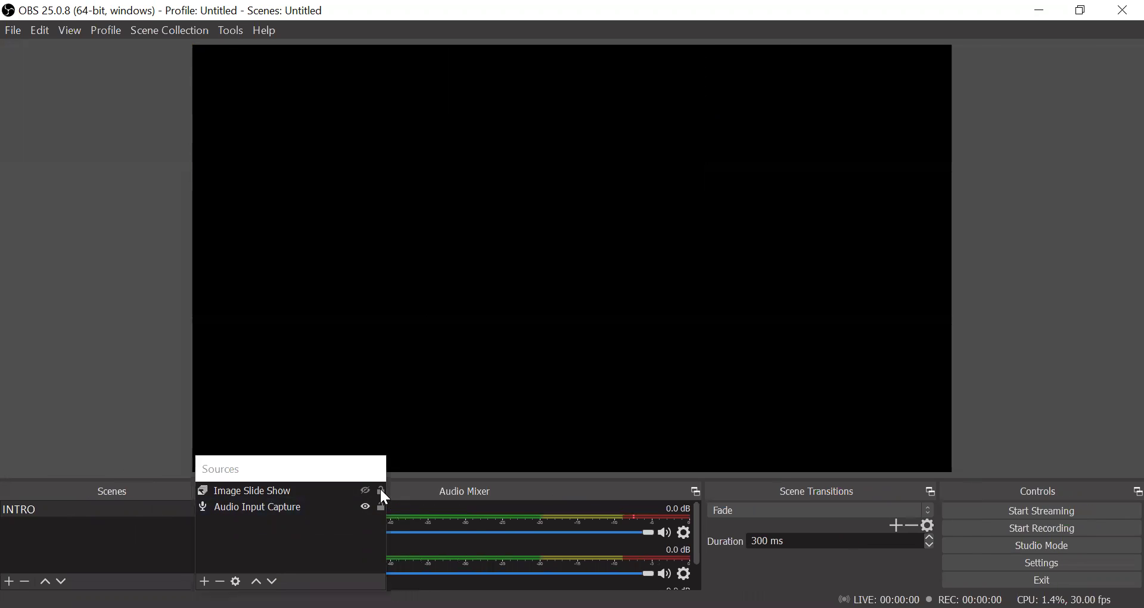
left_click(381, 506)
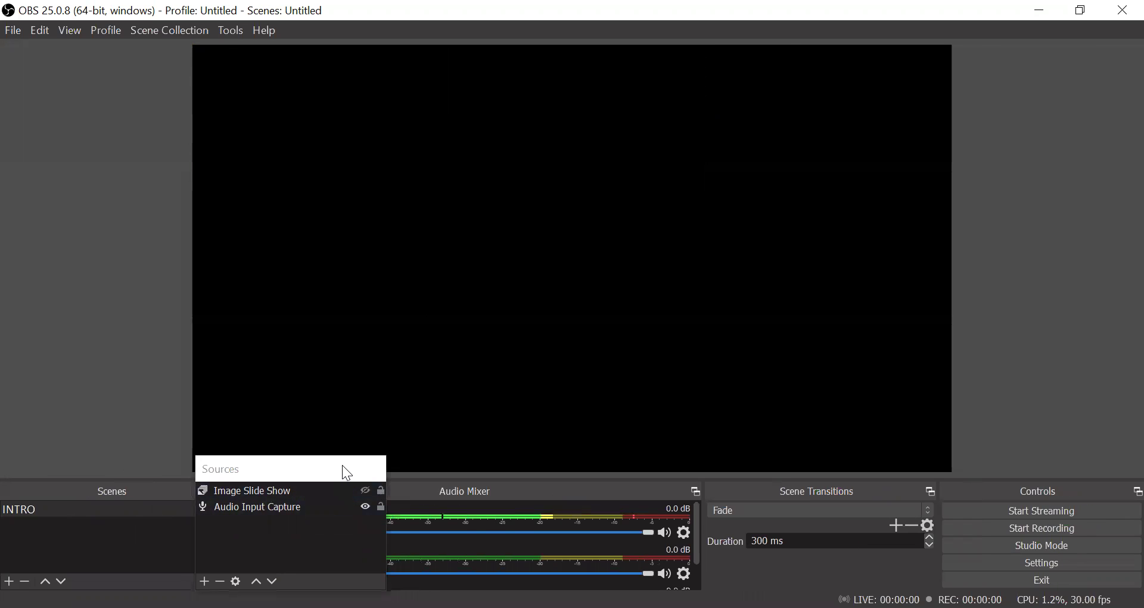
left_click(291, 510)
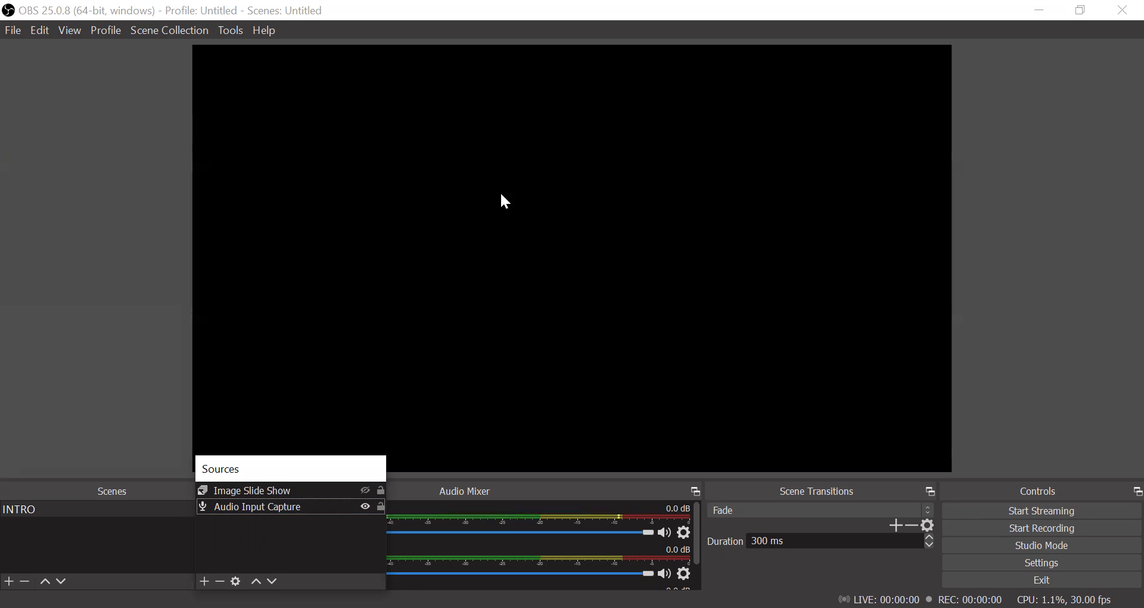
left_click(45, 507)
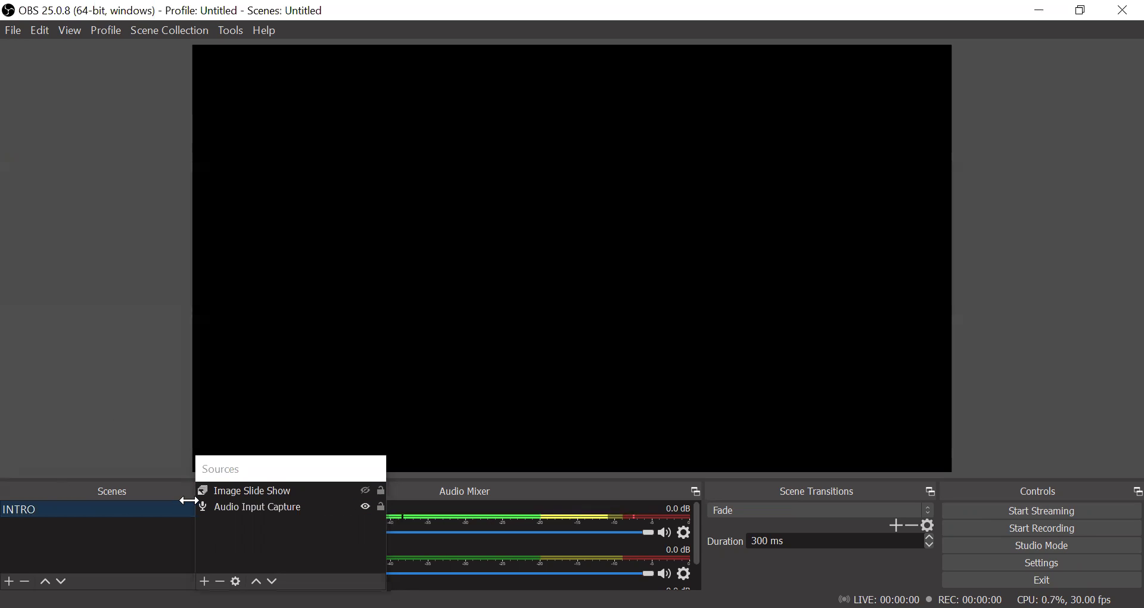
left_click(78, 510)
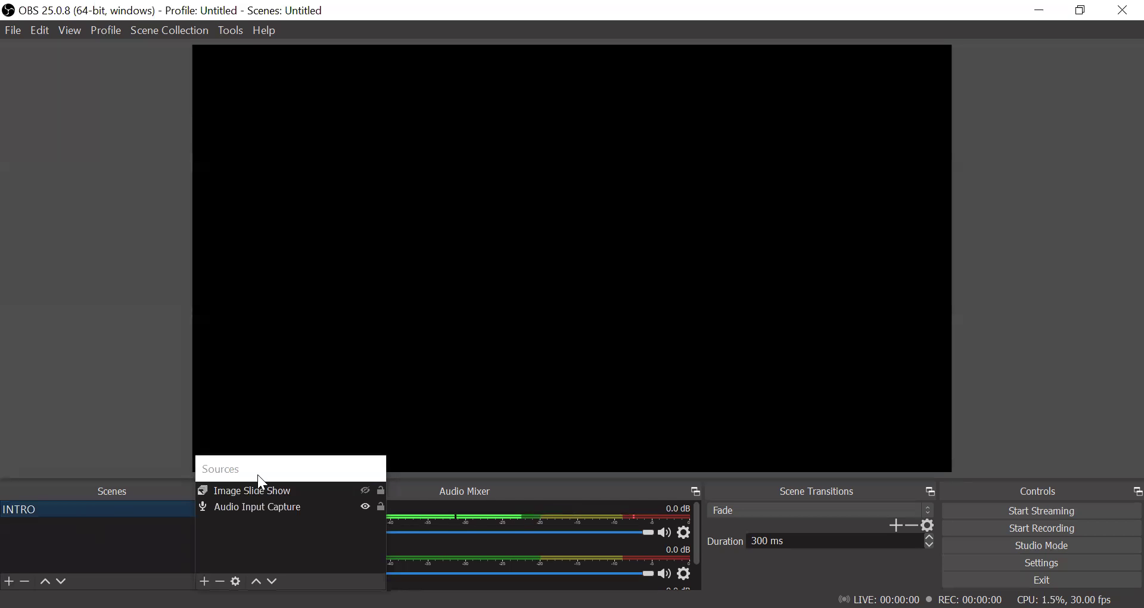
left_click(310, 468)
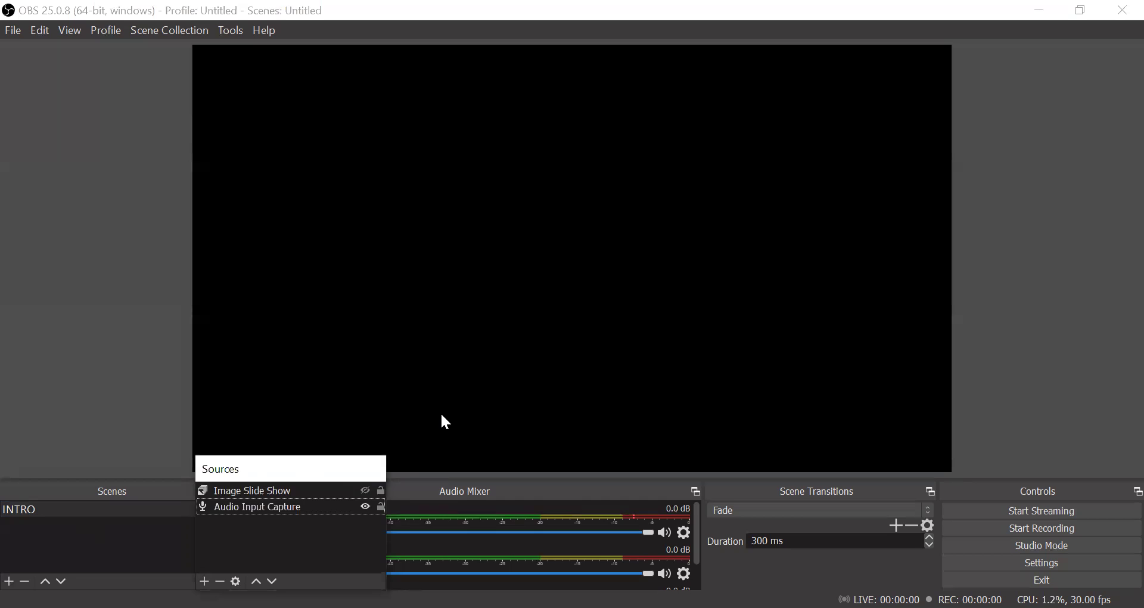
left_click(372, 512)
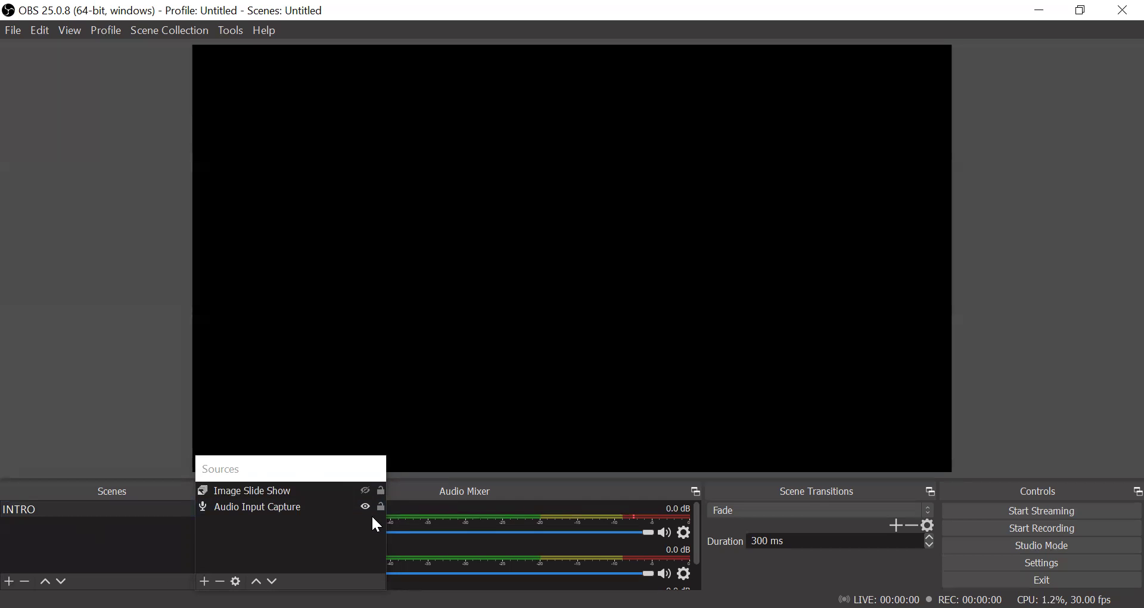
left_click(296, 530)
- Add a new scene, replacing 'Scene 2' with the name 'A bit about OBS'
left_click(9, 580)
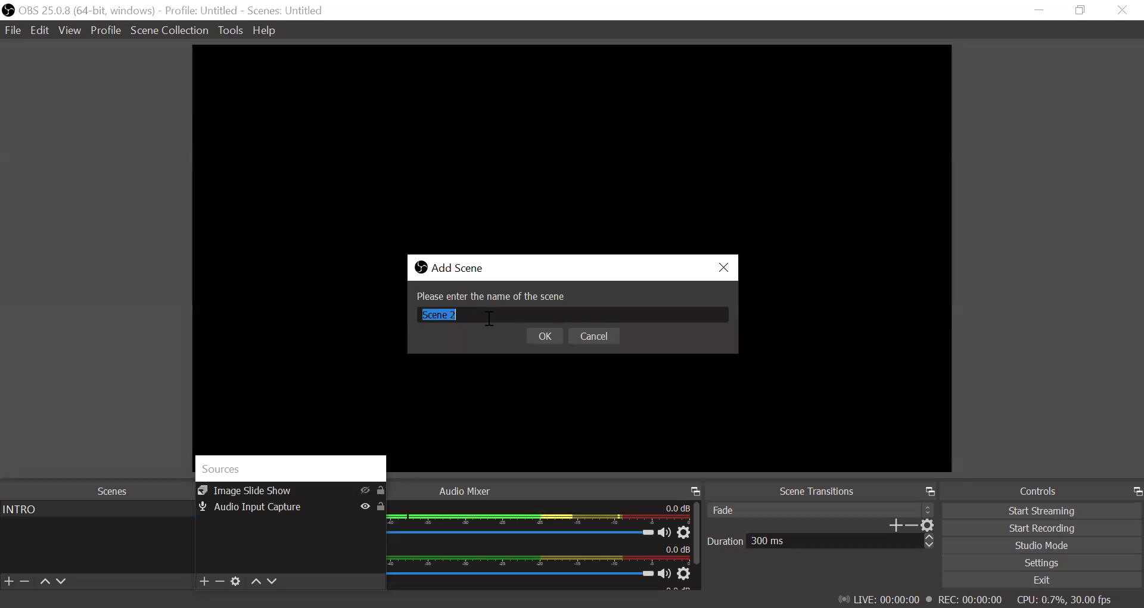
key("BackSpace")
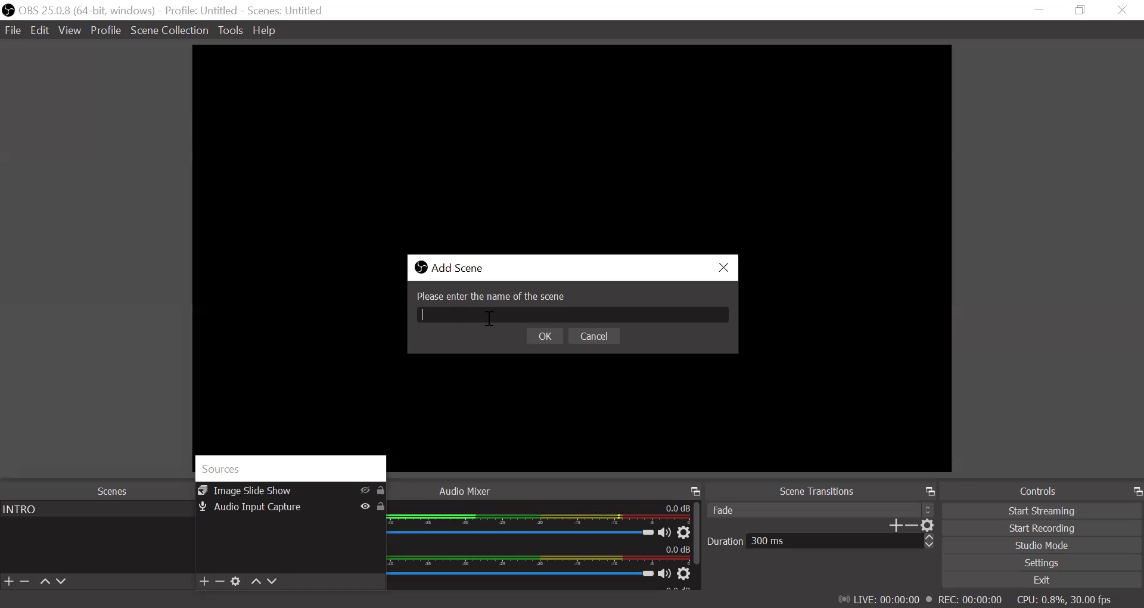
type("A B")
key("BackSpace")
type("bit abo")
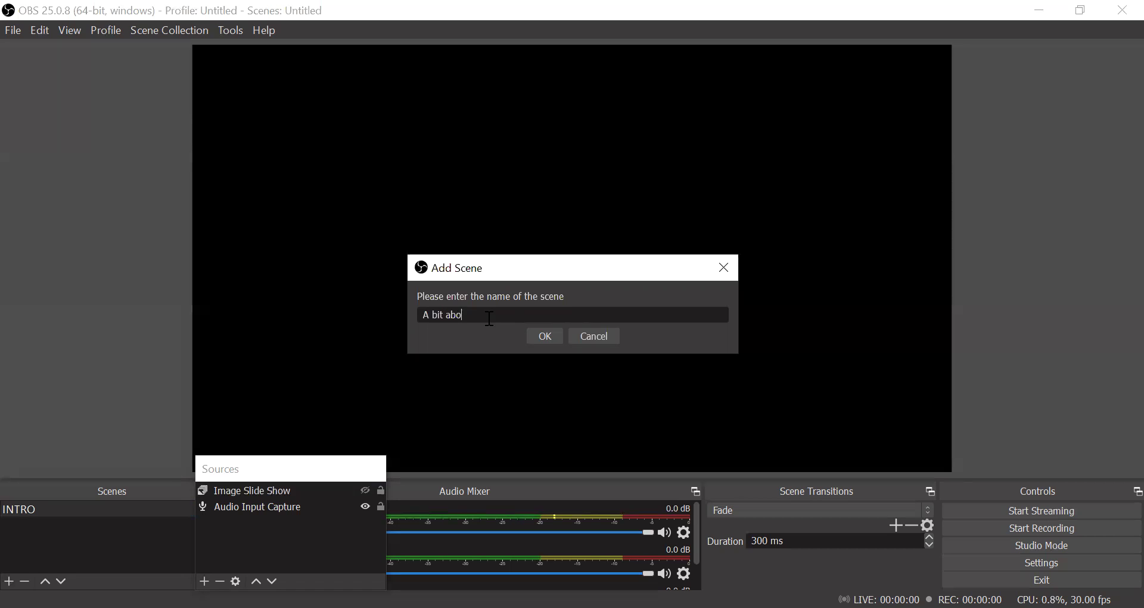
type("ut OBS")
- Correct the scene name to 'About USE OBS', create it, and switch to it
left_click(448, 318)
key("BackSpace")
key("BackSpace")
key("BackSpace")
key("BackSpace")
key("BackSpace")
key("BackSpace")
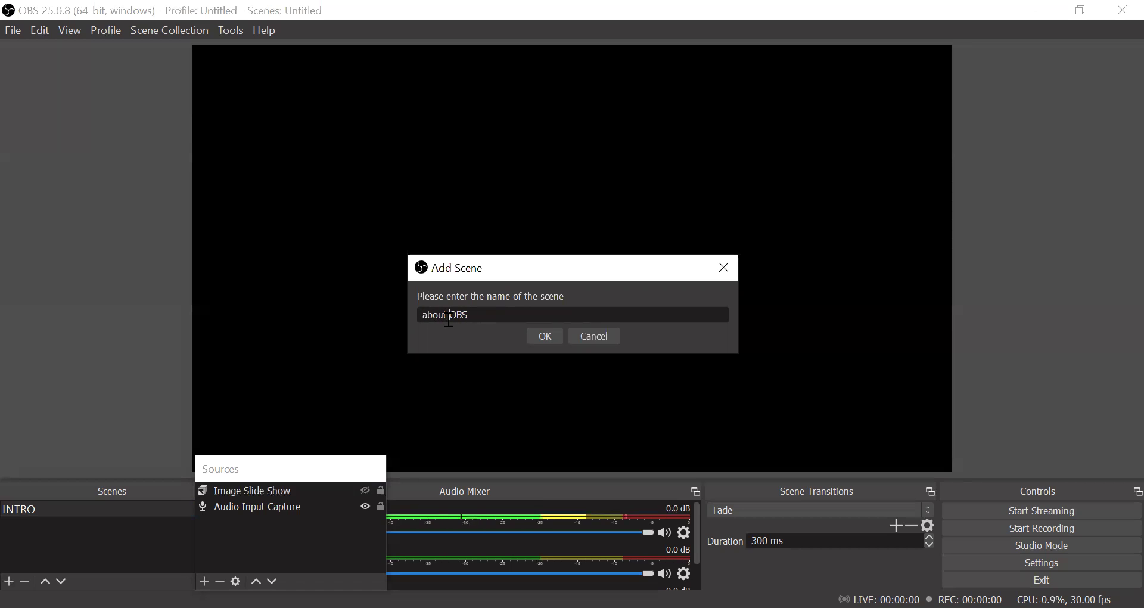
key("BackSpace")
type("A")
key("BackSpace")
key("BackSpace")
type("About ")
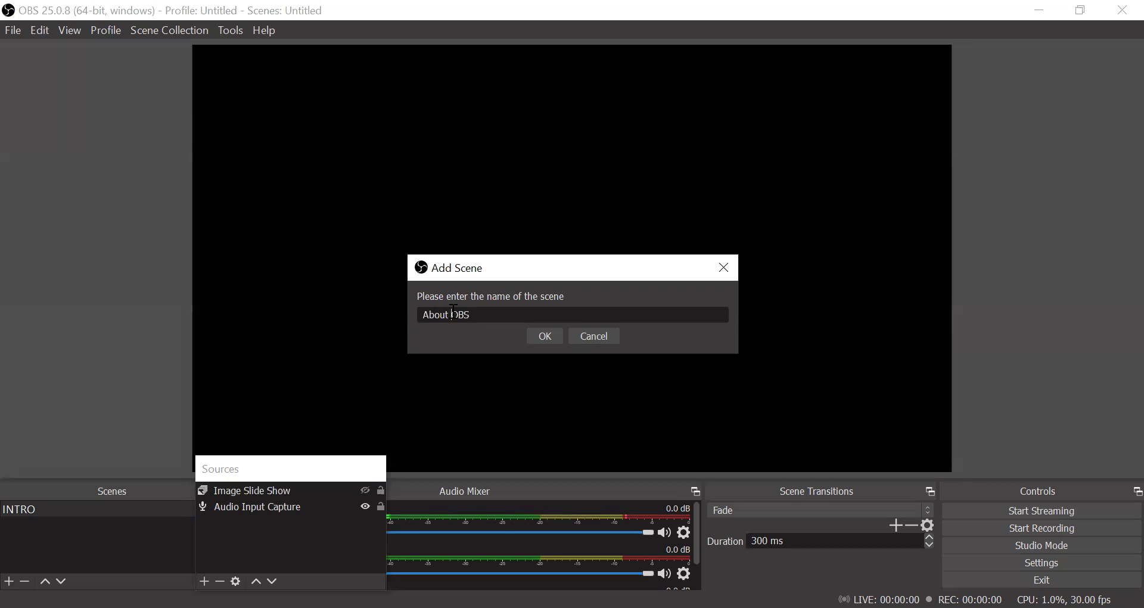
type("USE")
left_click(535, 338)
left_click(84, 524)
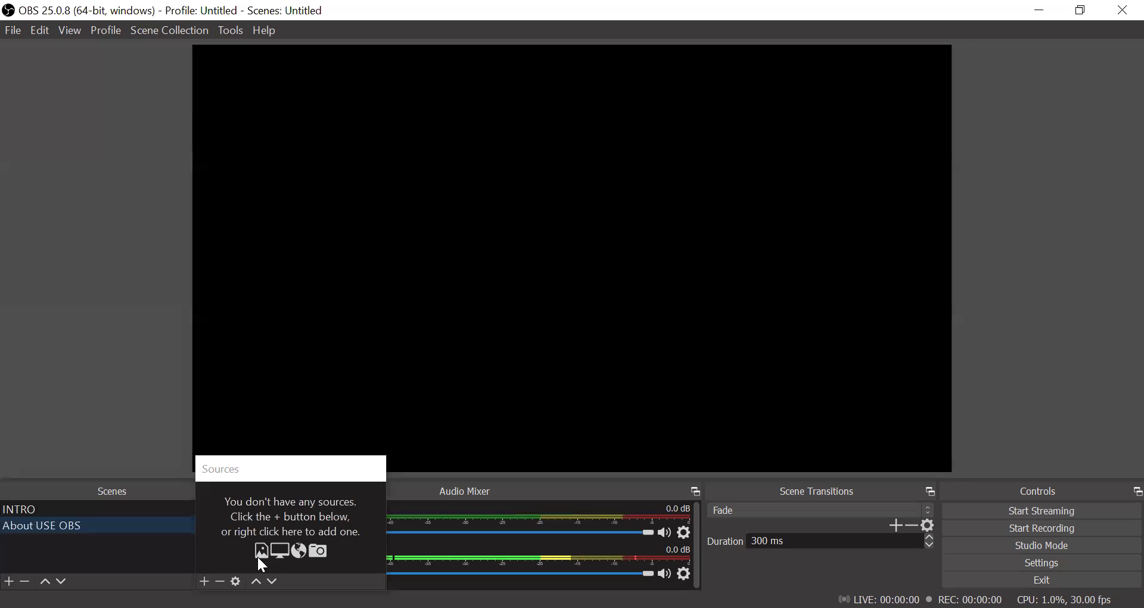
- Bring the OBS window back into focus and list the source types for About USE OBS
left_click(258, 558)
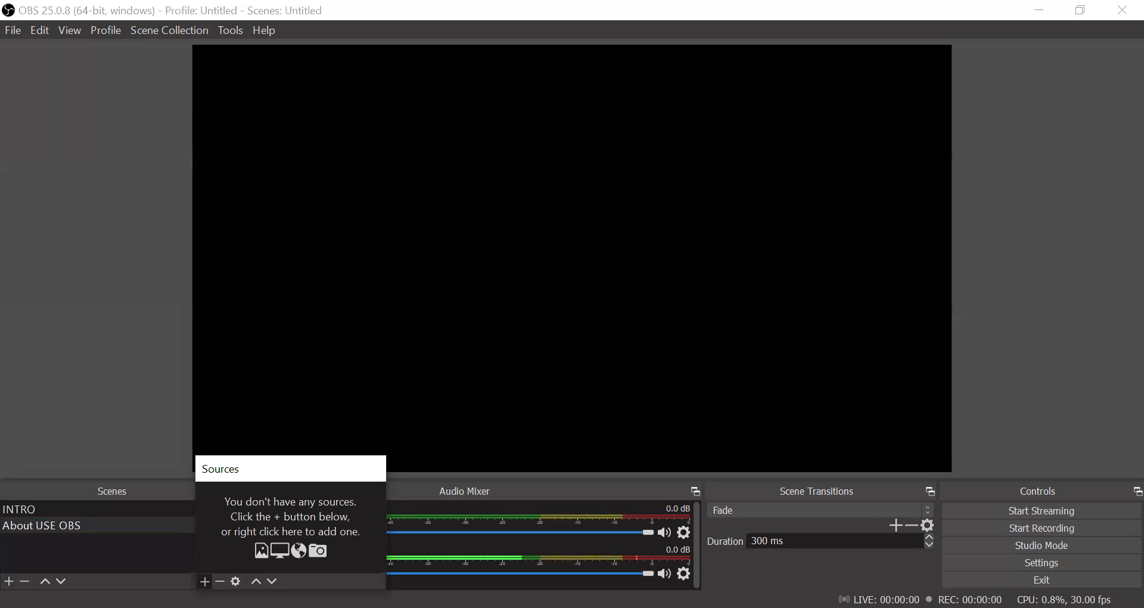
left_click(203, 580)
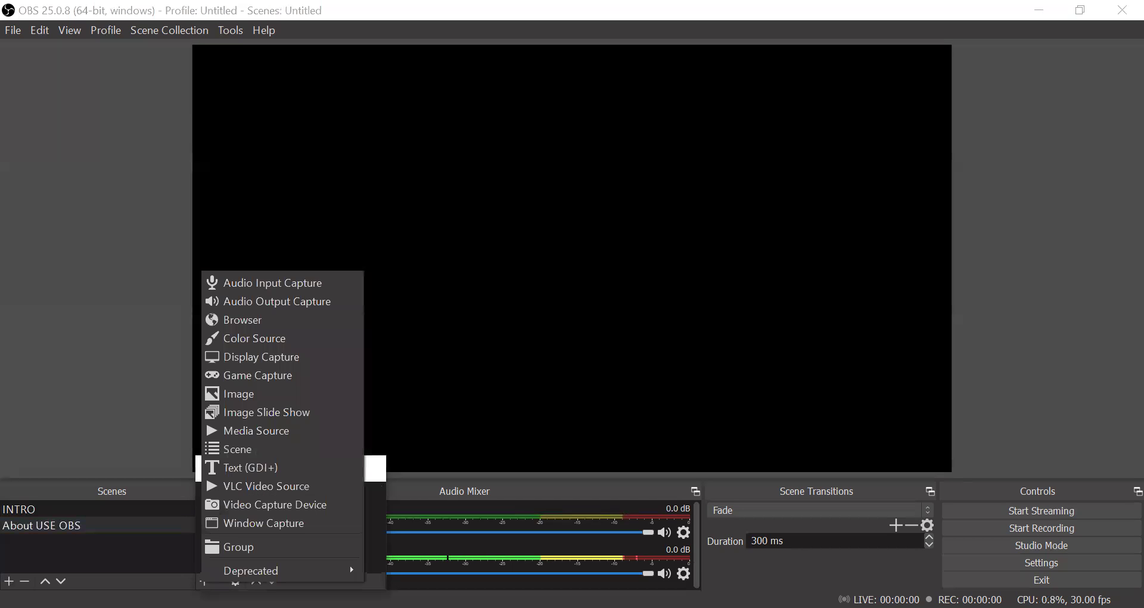
- Create Audio Input Capture 2 in About USE OBS, using the Default device
left_click(314, 284)
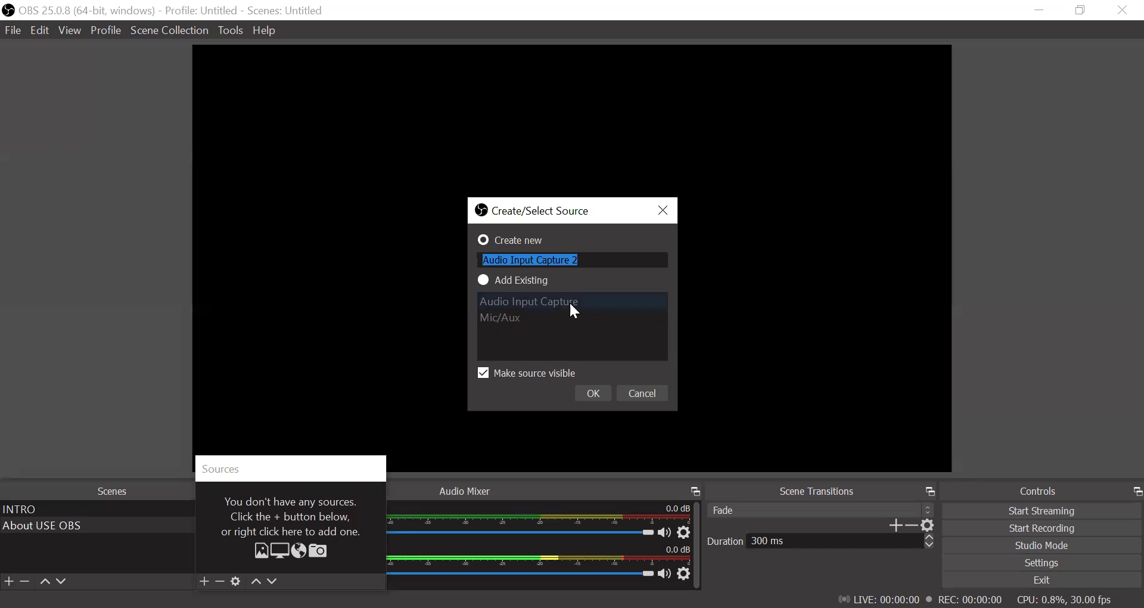
left_click(590, 388)
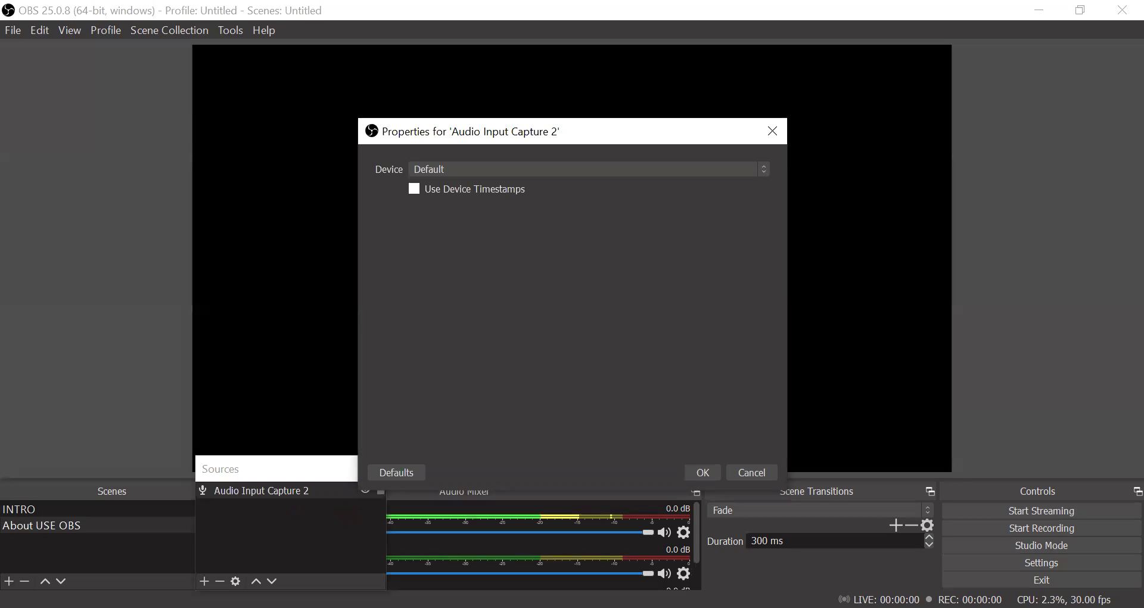
- Add a new Color Source to the About USE OBS scene
left_click(205, 581)
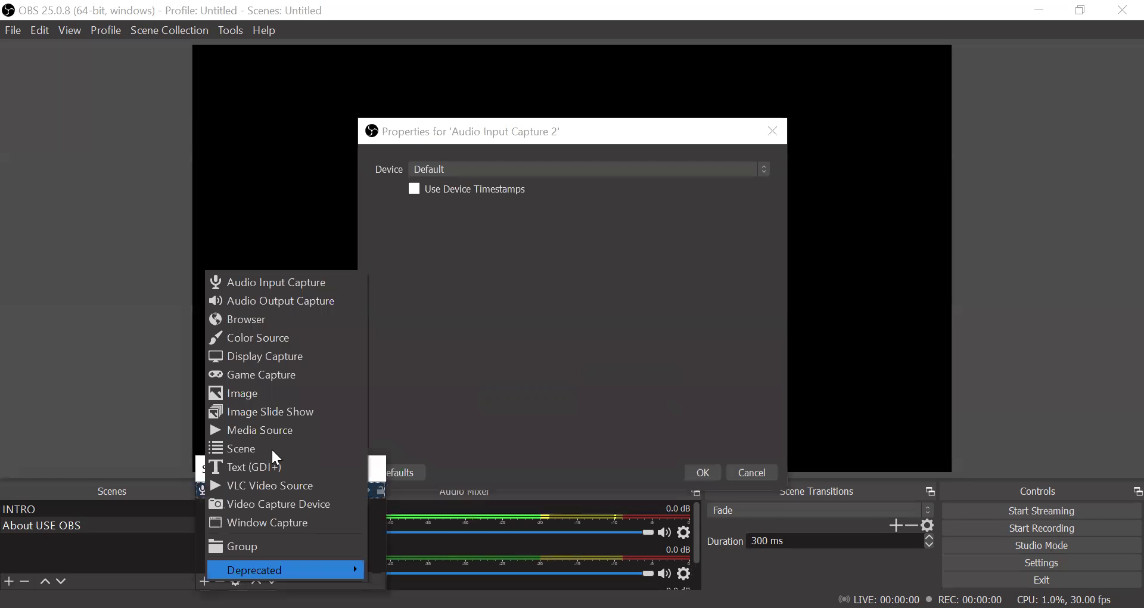
left_click(278, 342)
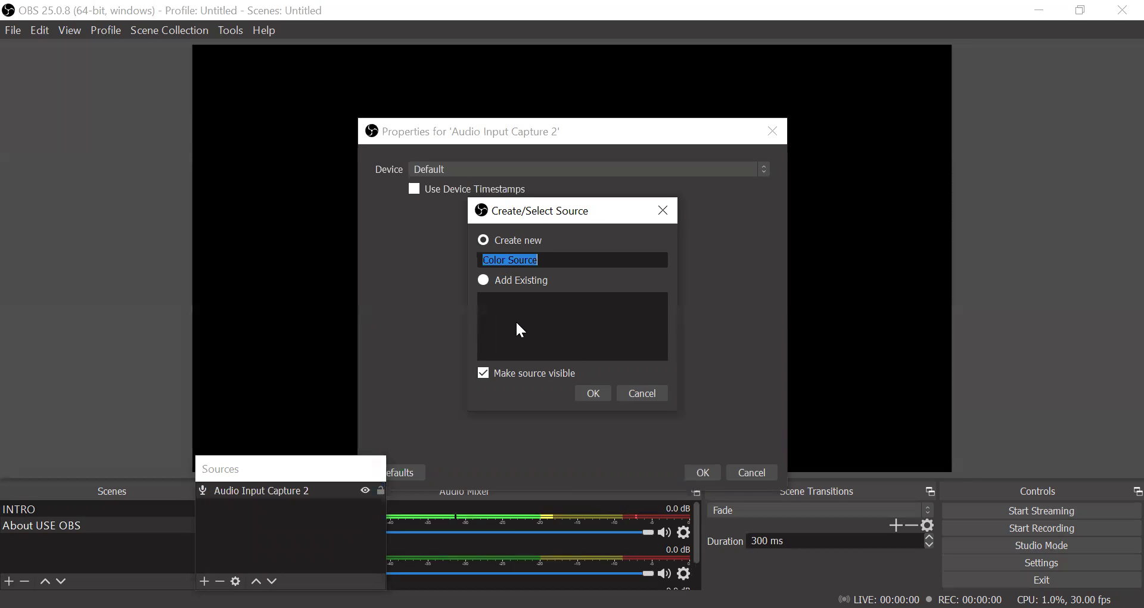
left_click(545, 263)
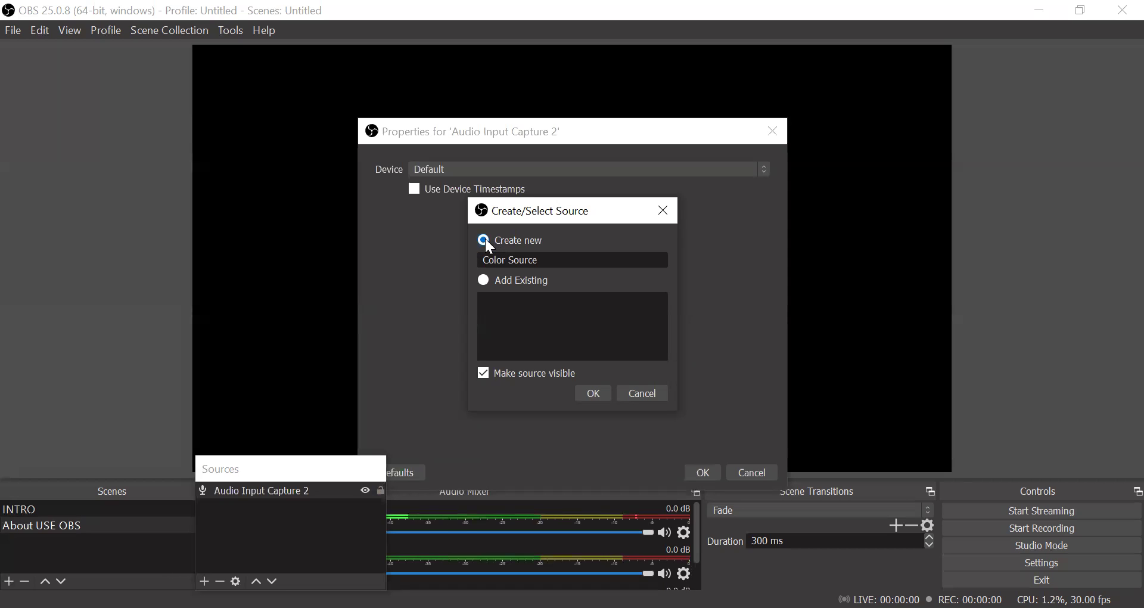
left_click(506, 280)
left_click(481, 237)
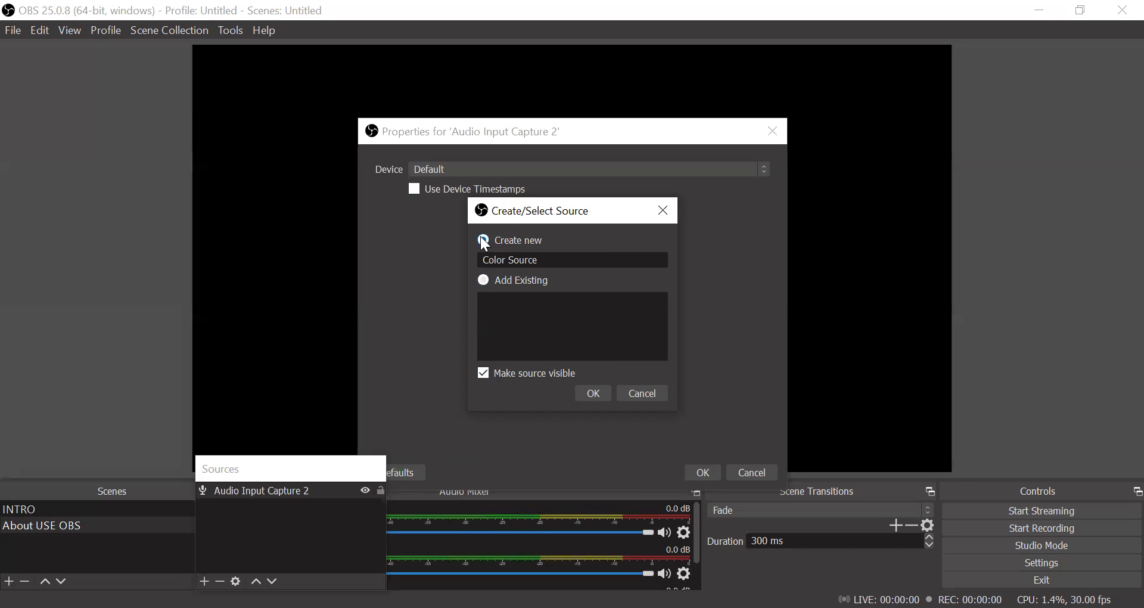
left_click(589, 390)
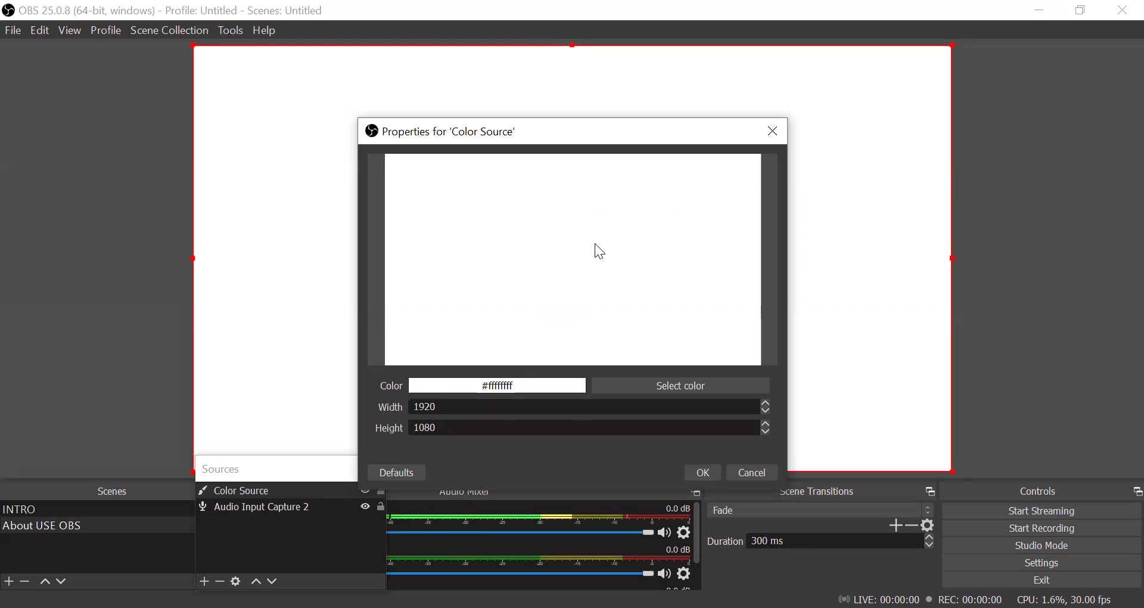
- Set the Color Source to cyan #00ffff at 1920×1080 and apply it
left_click(702, 383)
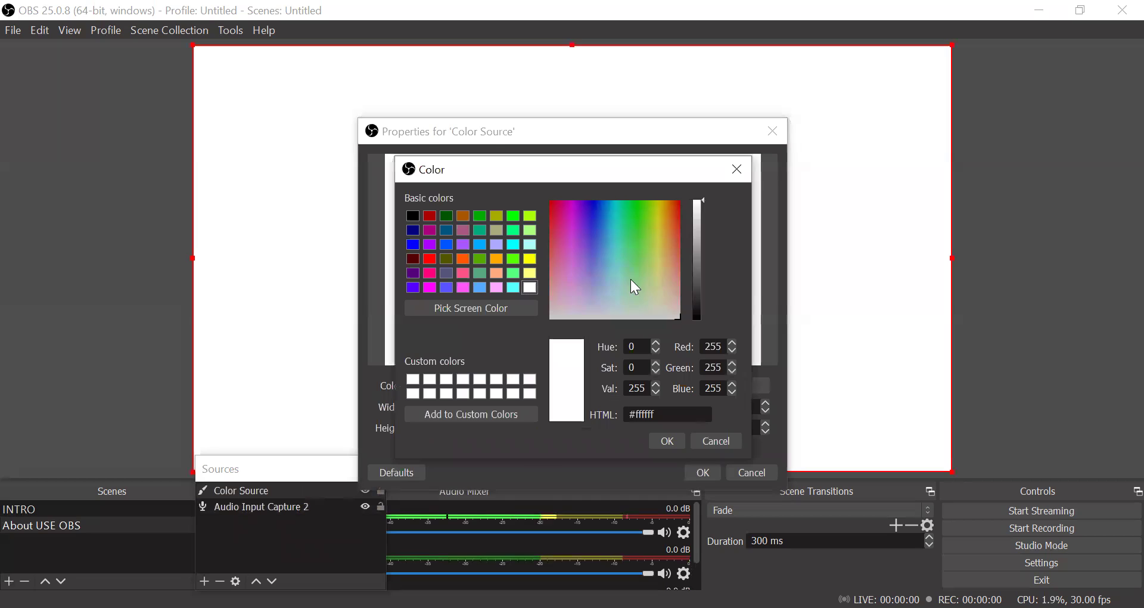
left_click(513, 243)
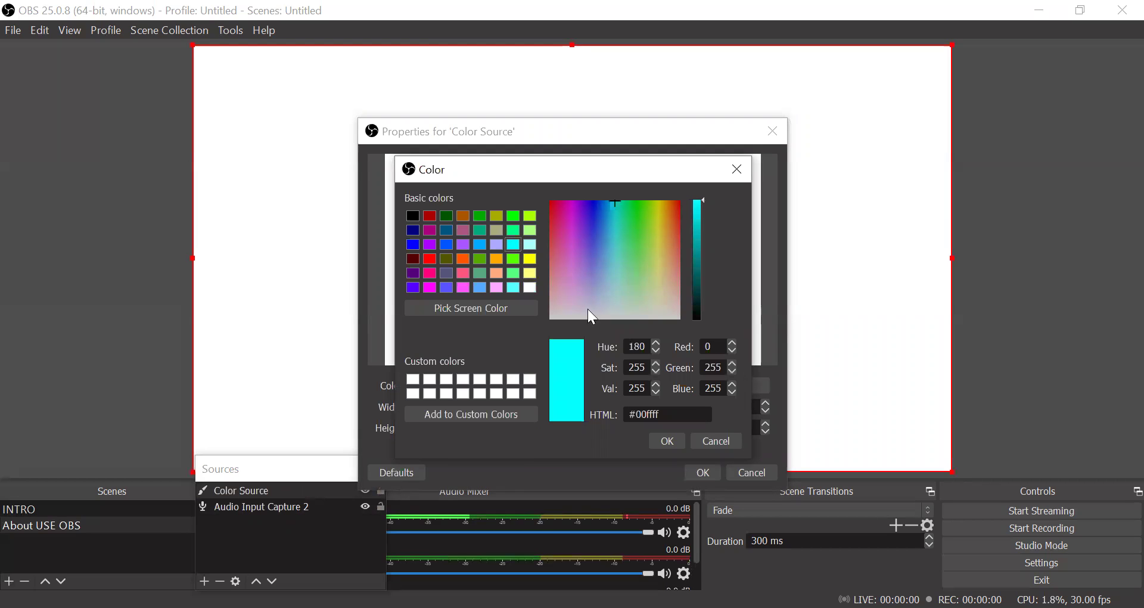
left_click(672, 440)
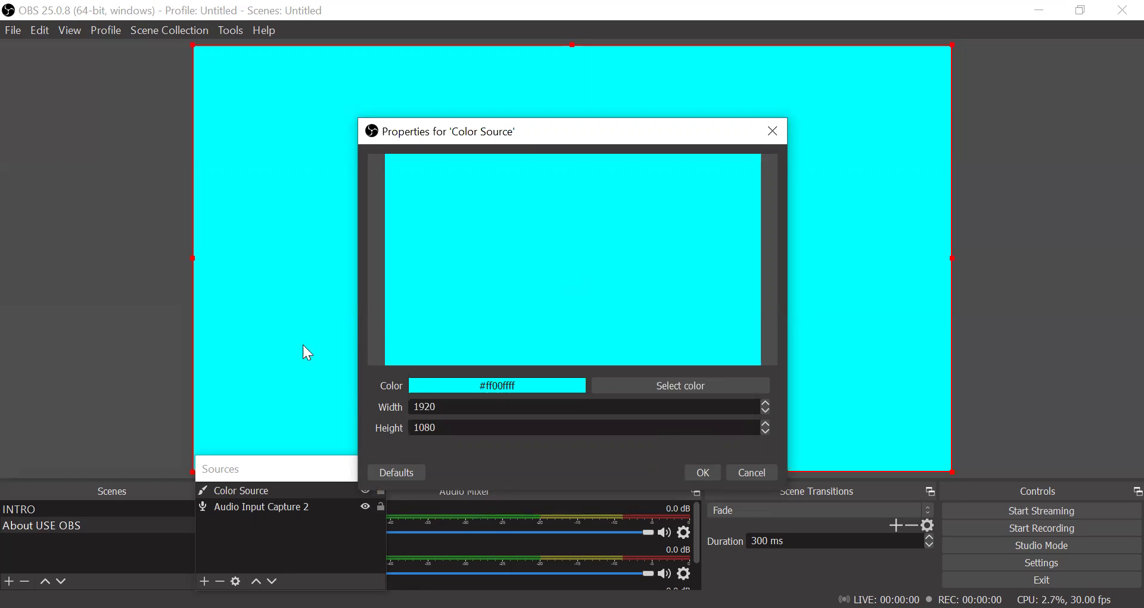
left_click(701, 471)
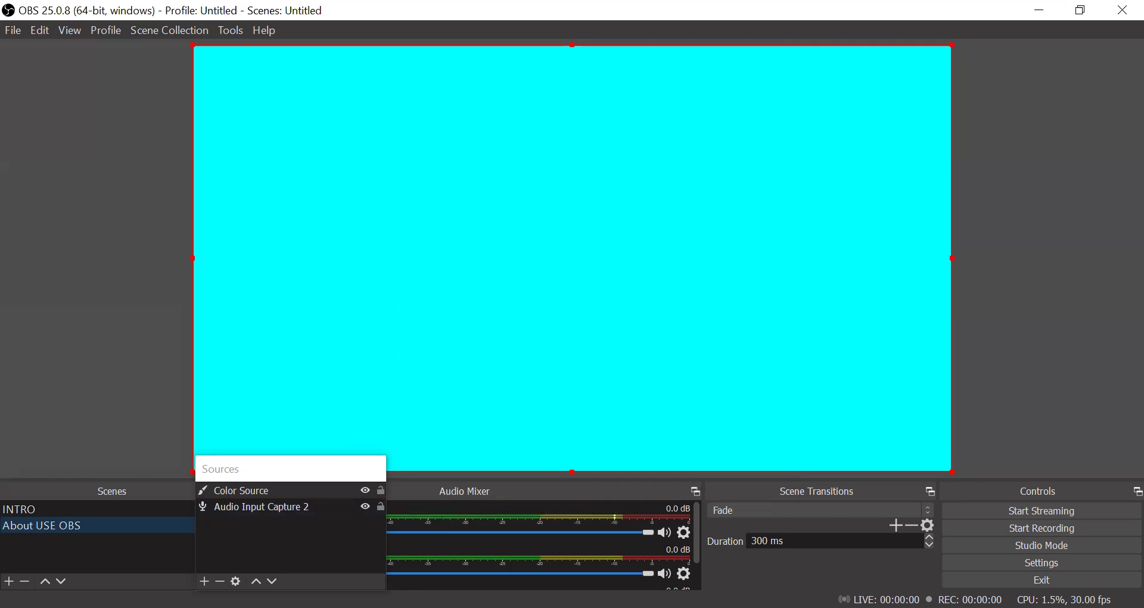
- Start a Text (GDI+) source named 'SESSION ON IFM- COMP. COST ADV.'
left_click(205, 581)
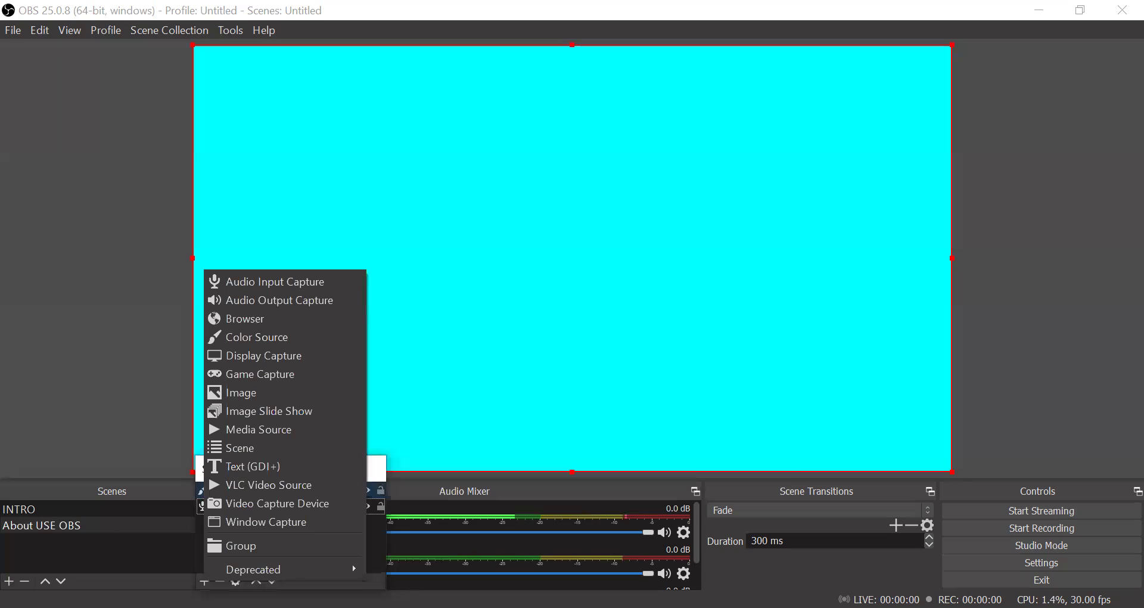
left_click(261, 466)
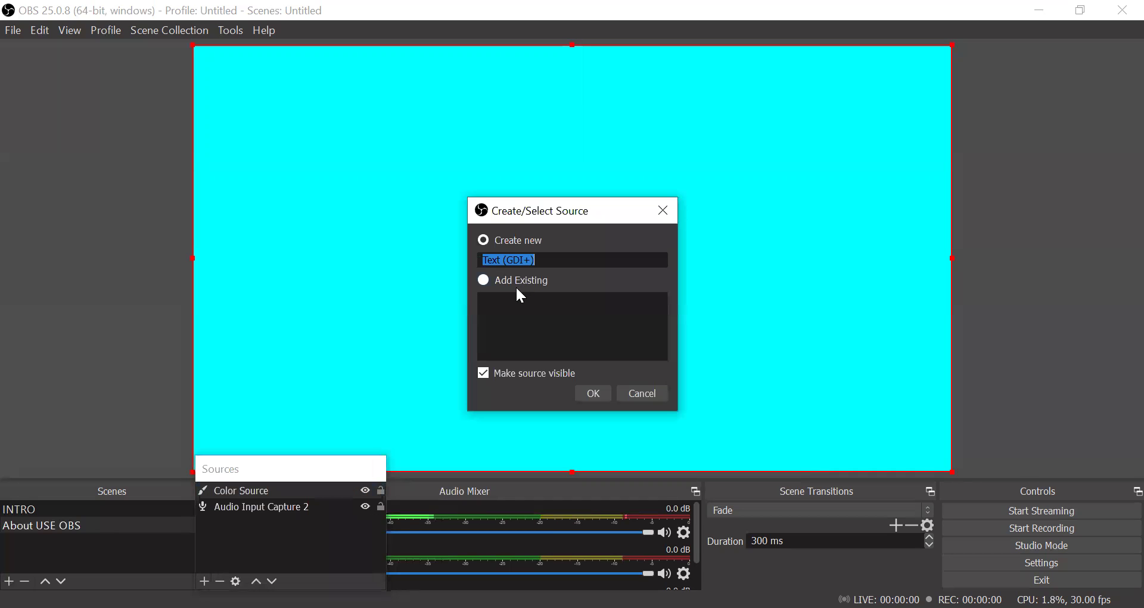
left_click(541, 263)
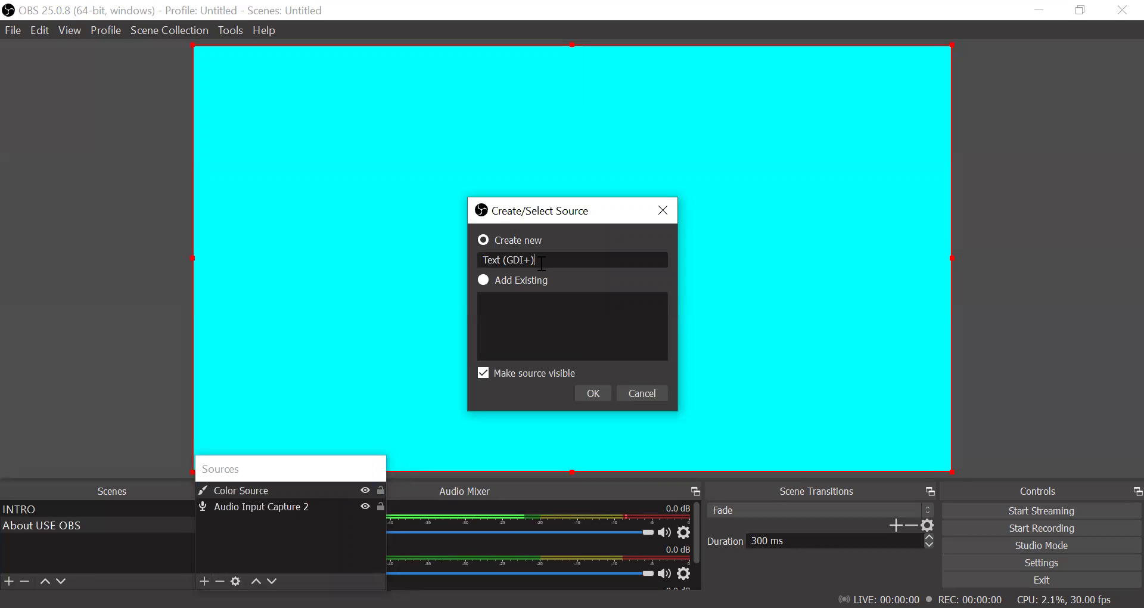
key("BackSpace")
key("BackSpace")
key("BackSpace")
key("BackSpace")
key("BackSpace")
key("BackSpace")
key("BackSpace")
key("BackSpace")
key("BackSpace")
key("BackSpace")
key("BackSpace")
type("s")
type("SES")
type("SION ")
type("O")
type("N")
type(" IFM")
type("- ")
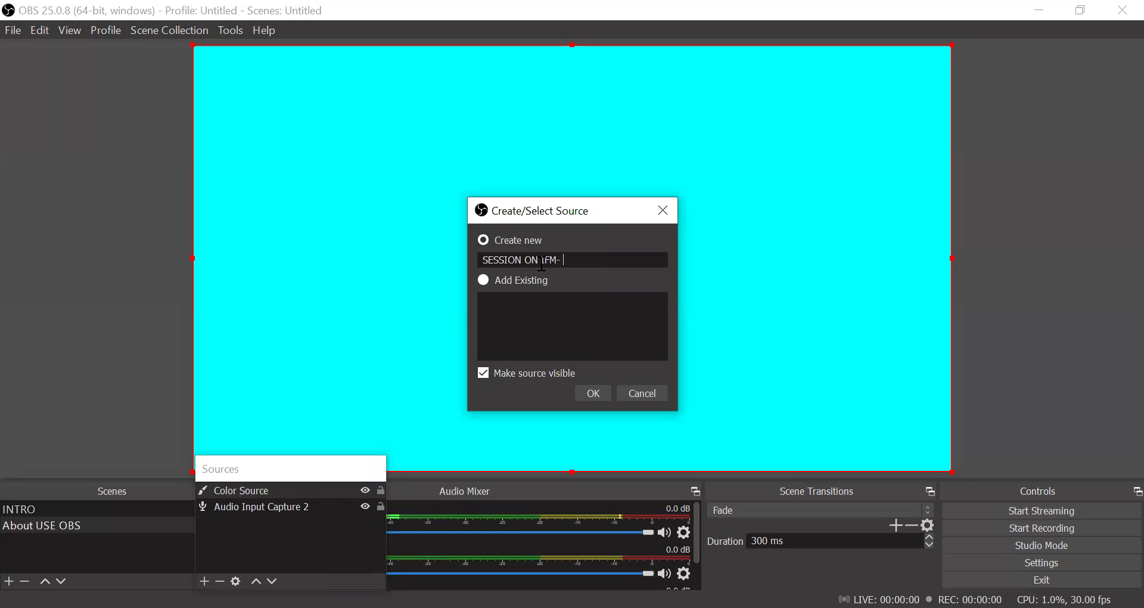
type("COMP. ")
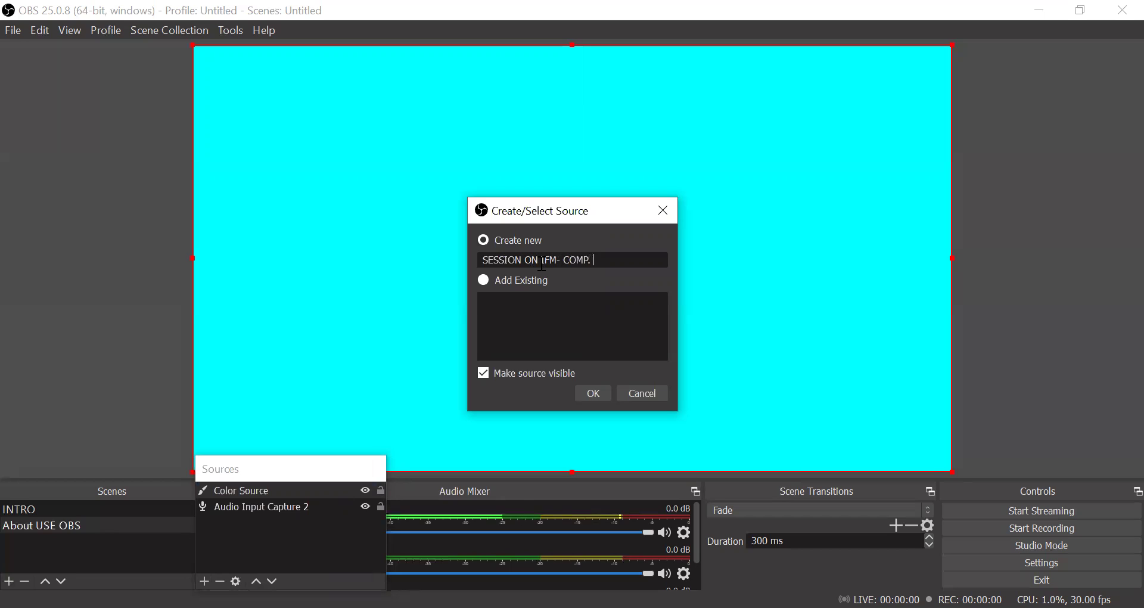
type("COST ADV.")
- Create the text source and give it the display text 'COMPATIVE COST'
left_click(592, 395)
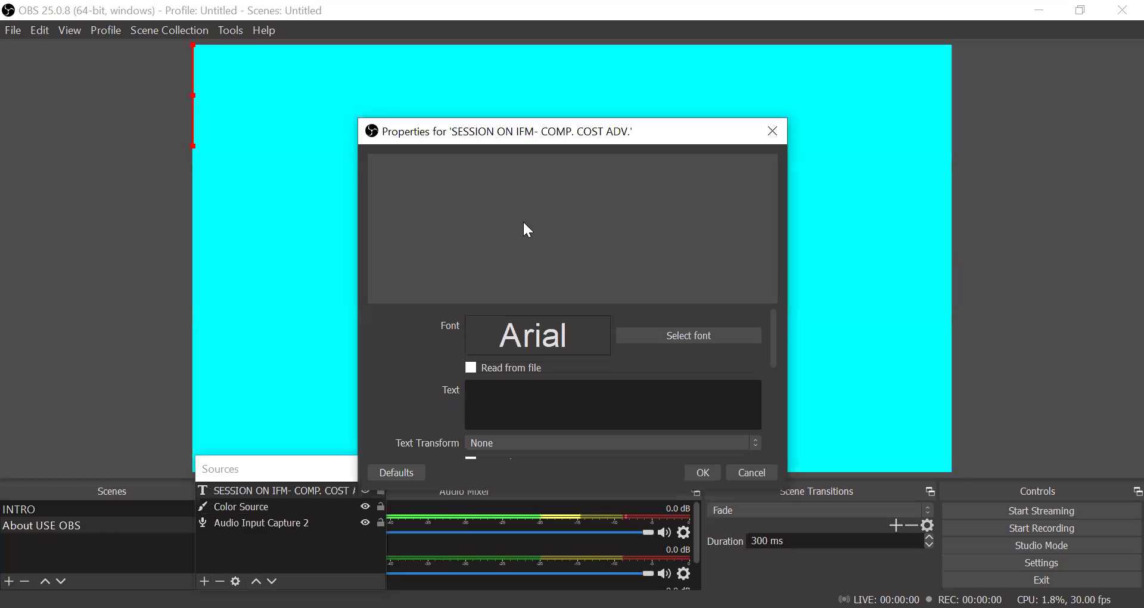
left_click(514, 411)
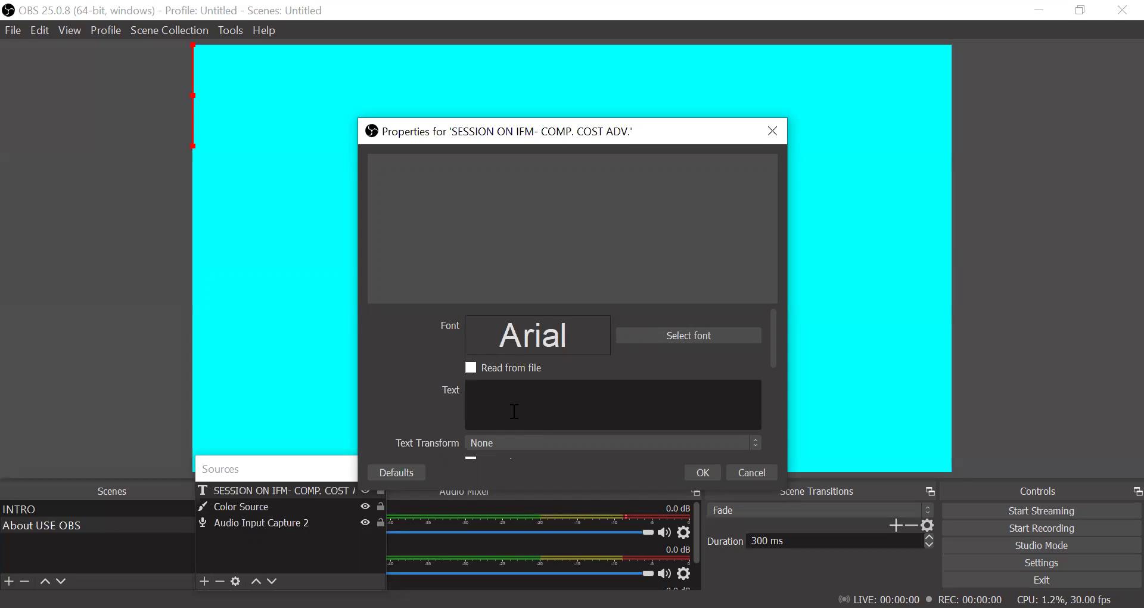
type("HOE")
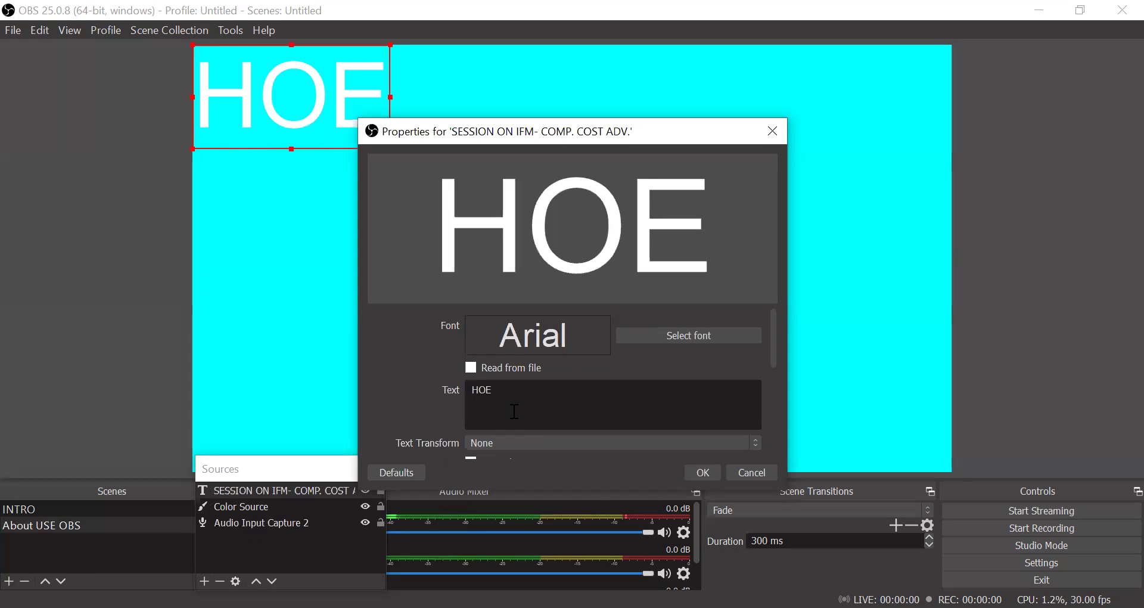
key("BackSpace")
key("BackSpace")
key("BackSpace")
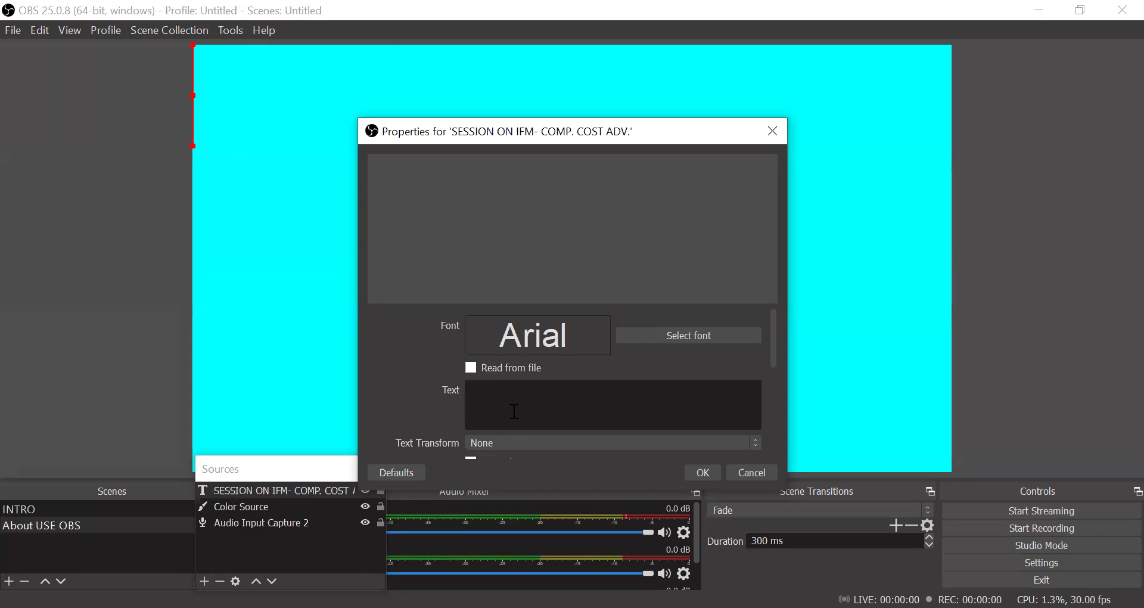
type("COMP")
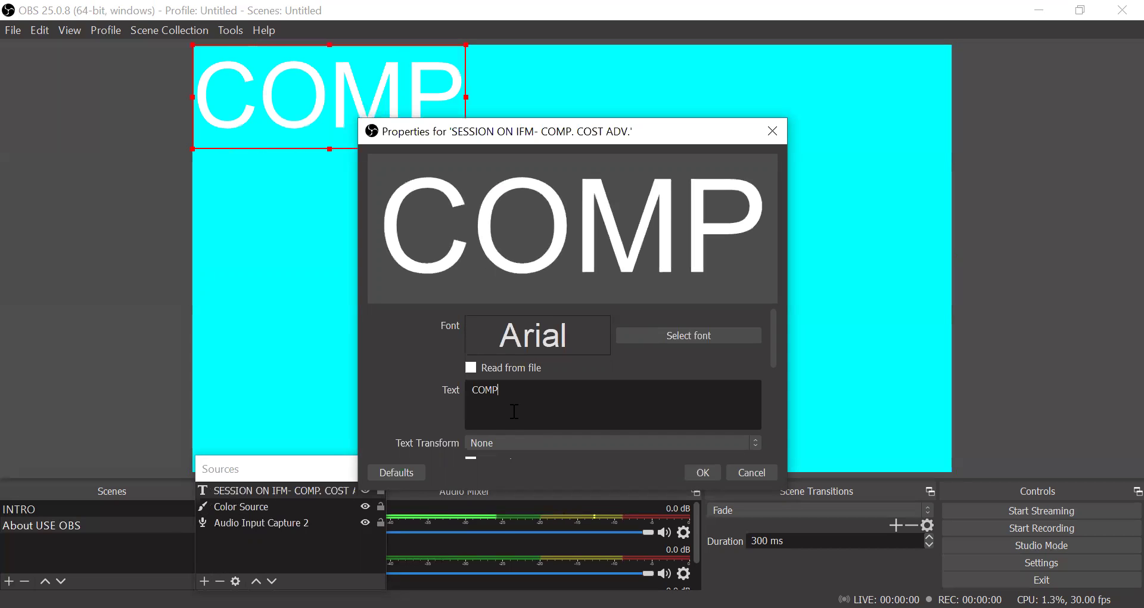
type("ATI")
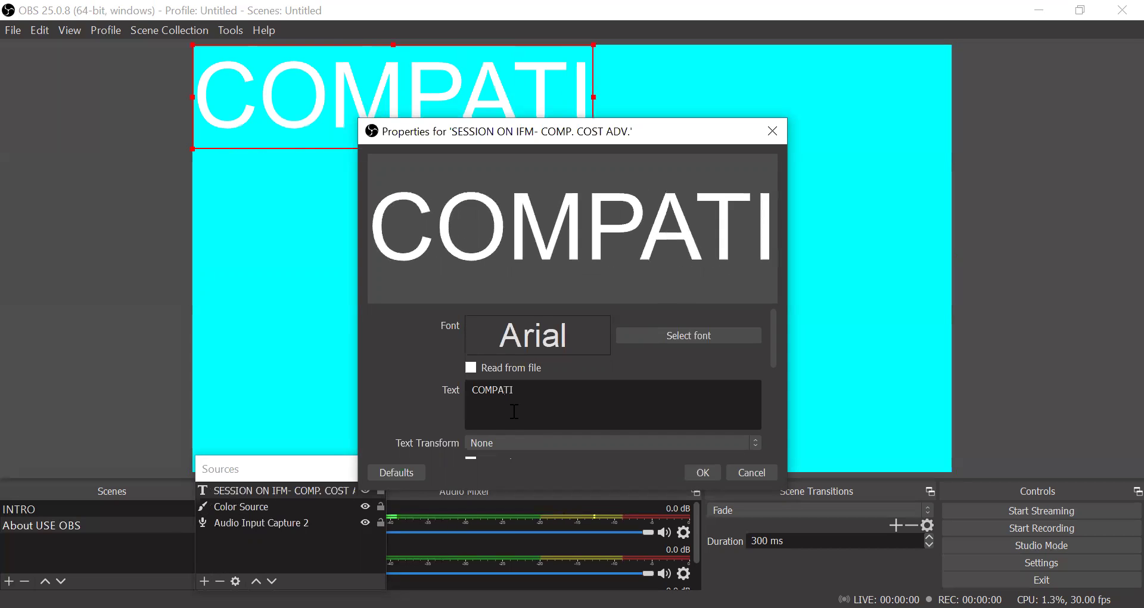
type("VE COST")
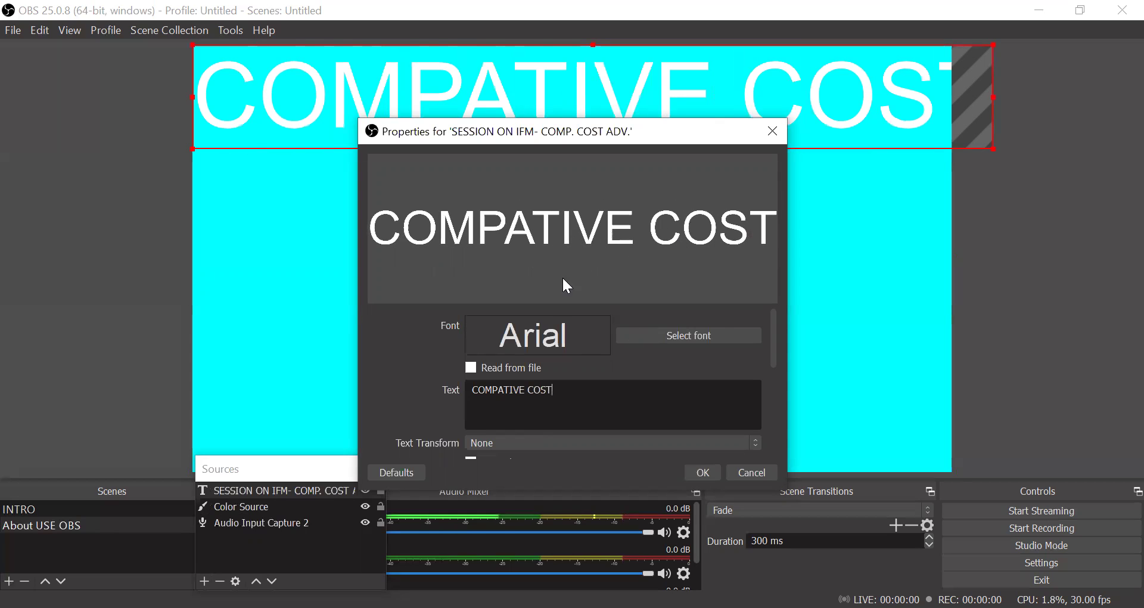
- Set the title font size to 72 and fix the text to 'COMPARATIVE COST'
left_click(653, 328)
left_click(679, 257)
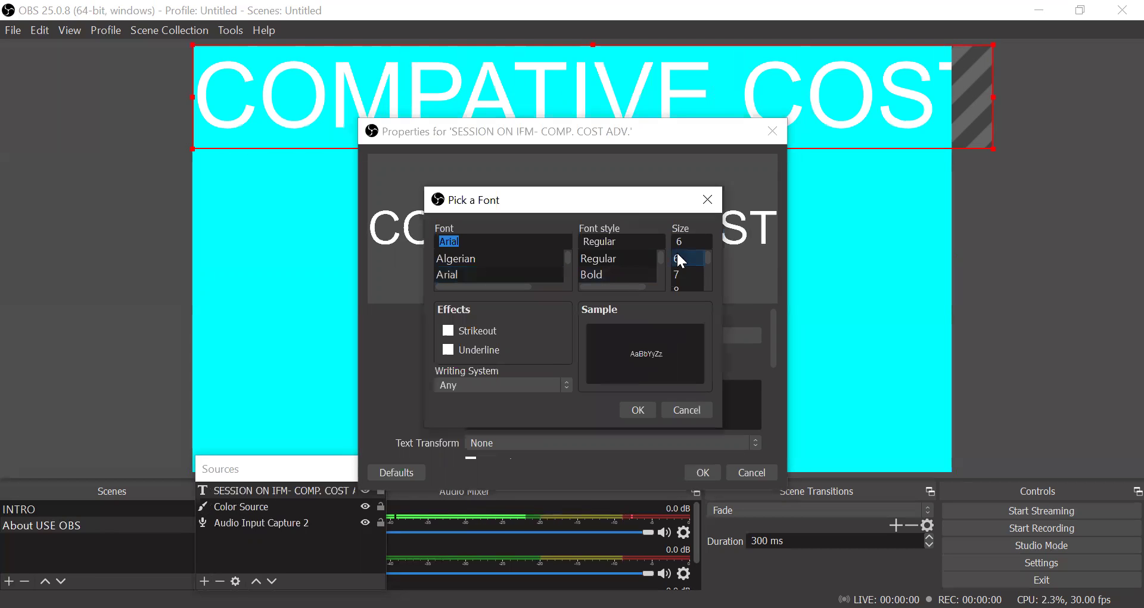
left_click_drag(709, 256, 703, 307)
left_click(687, 275)
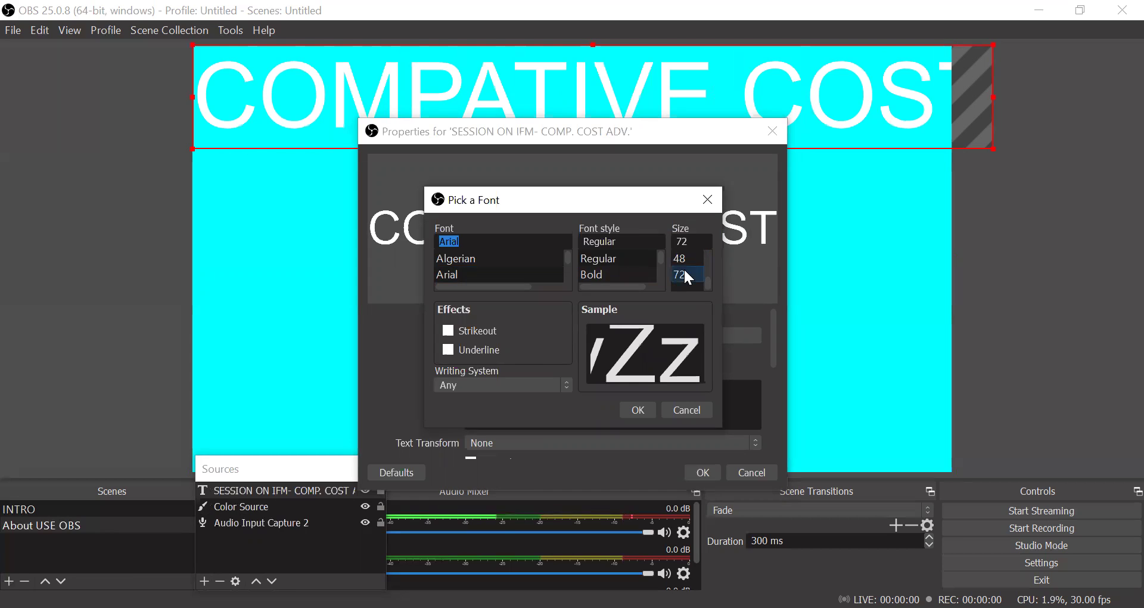
left_click(607, 239)
left_click(647, 404)
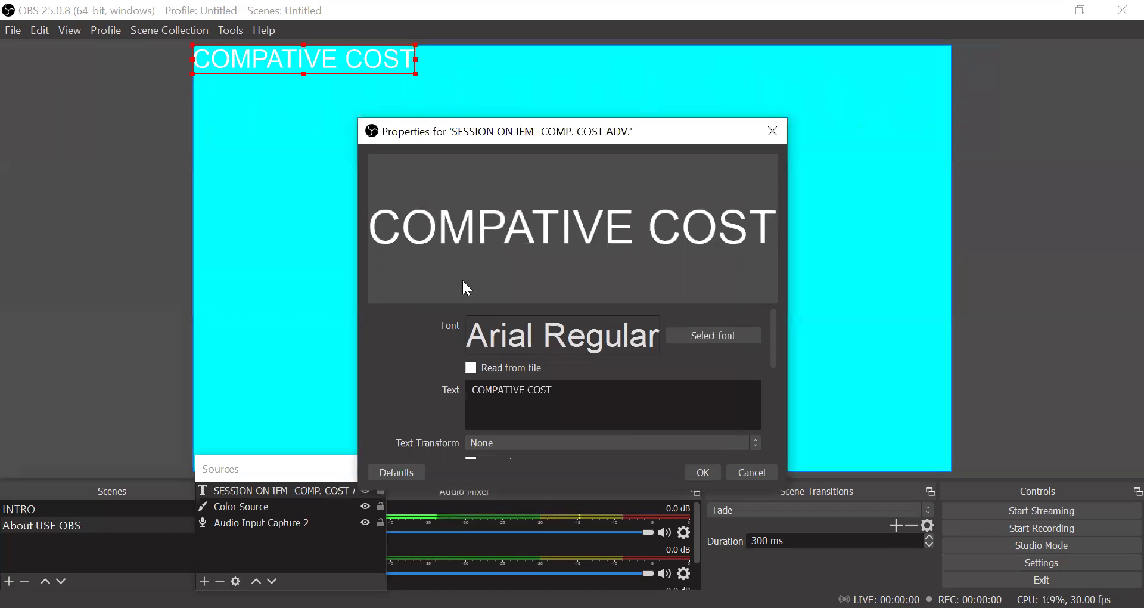
left_click(507, 390)
type("RA")
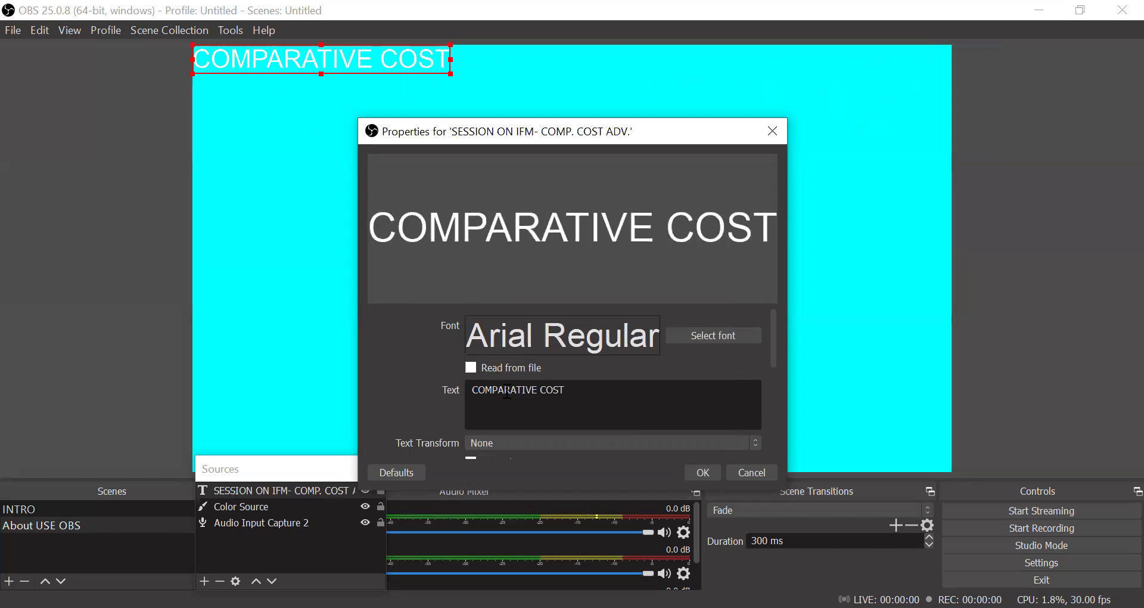
- Change the title font to Arial Bold
left_click(702, 337)
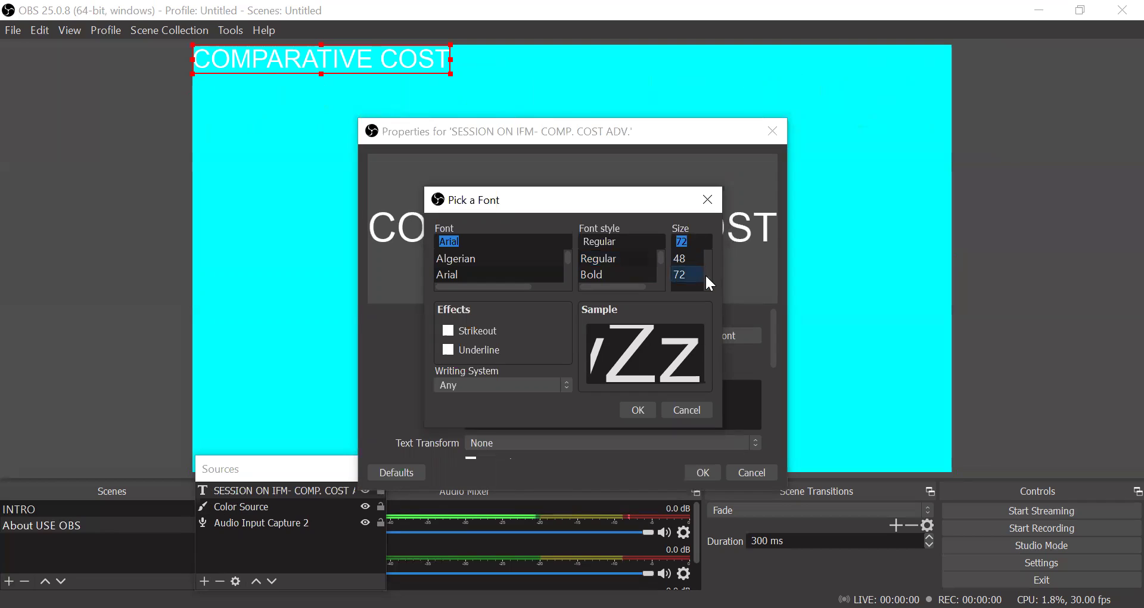
scroll(705, 273, "up", 3)
scroll(705, 271, "down", 3)
left_click(611, 276)
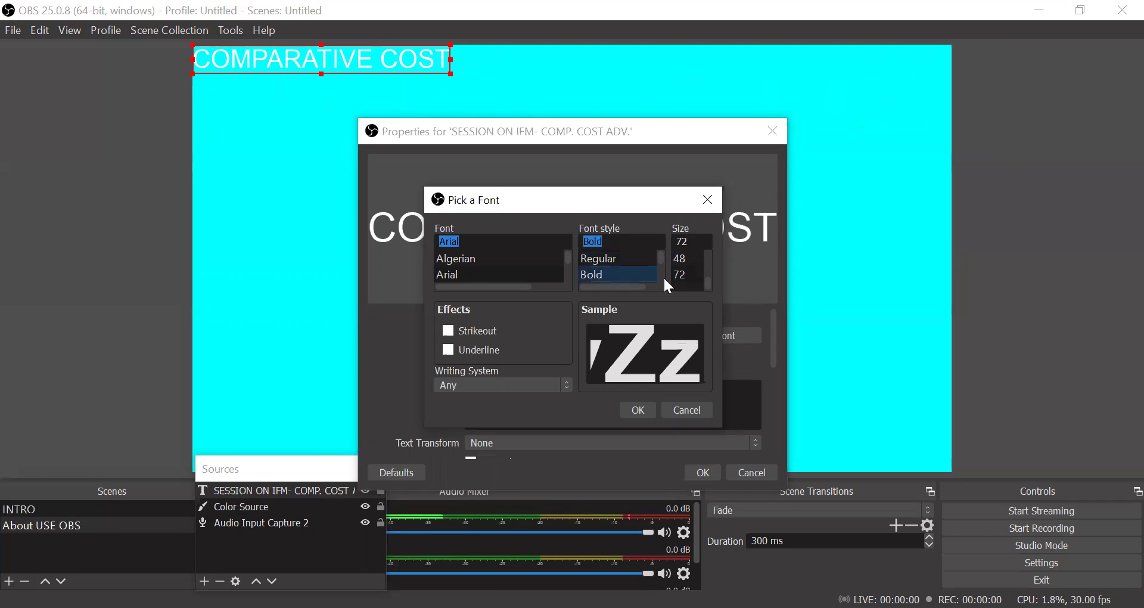
left_click(638, 410)
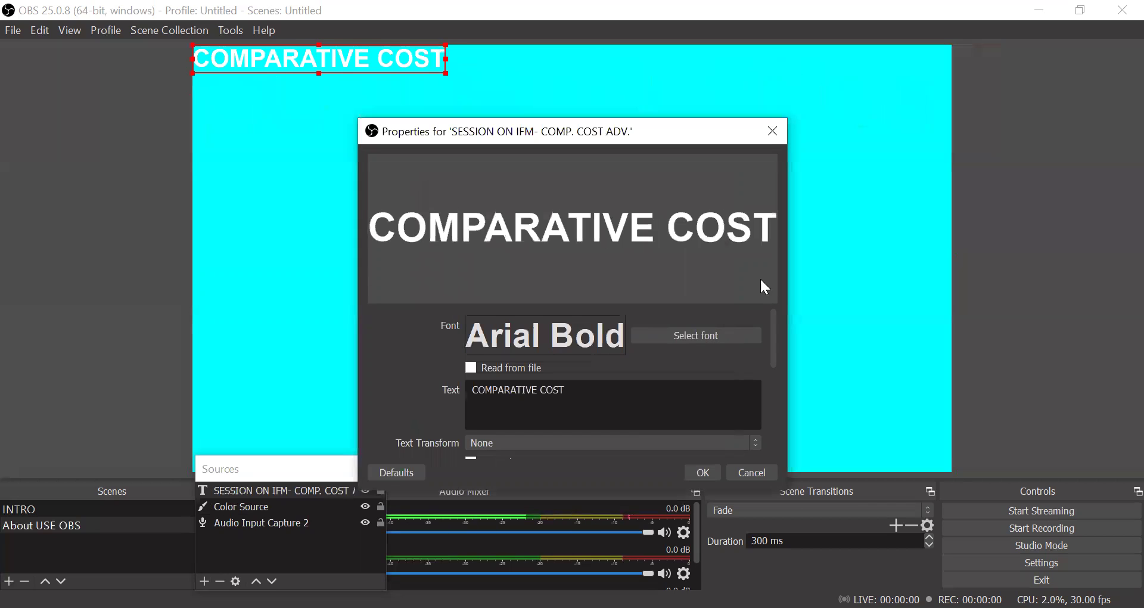
- Keep Text Transform at None and apply the title's text settings
left_click(817, 169)
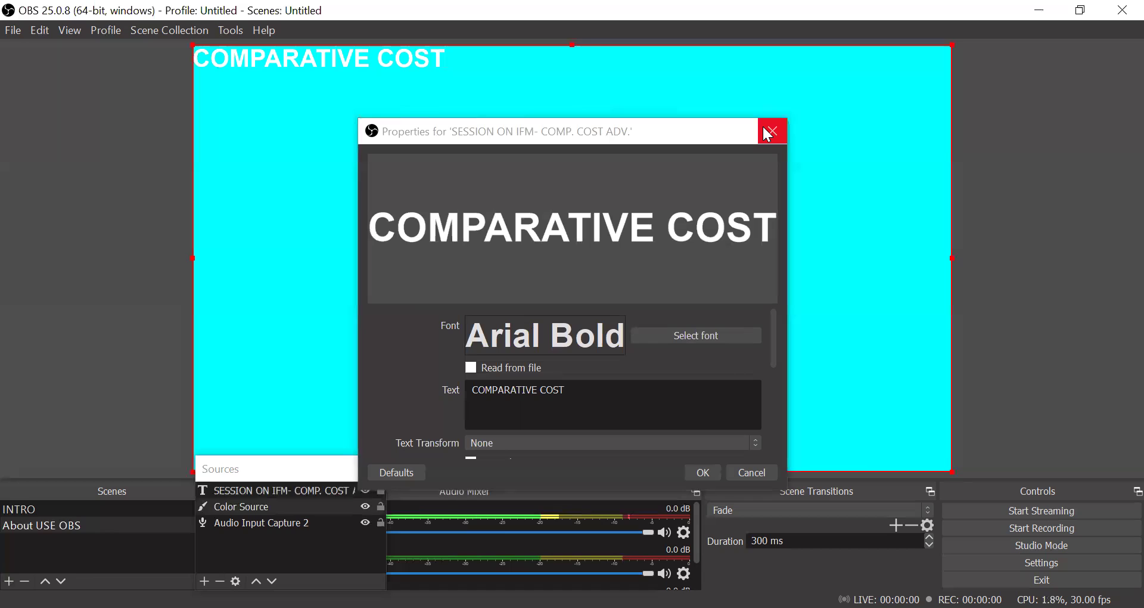
left_click(435, 430)
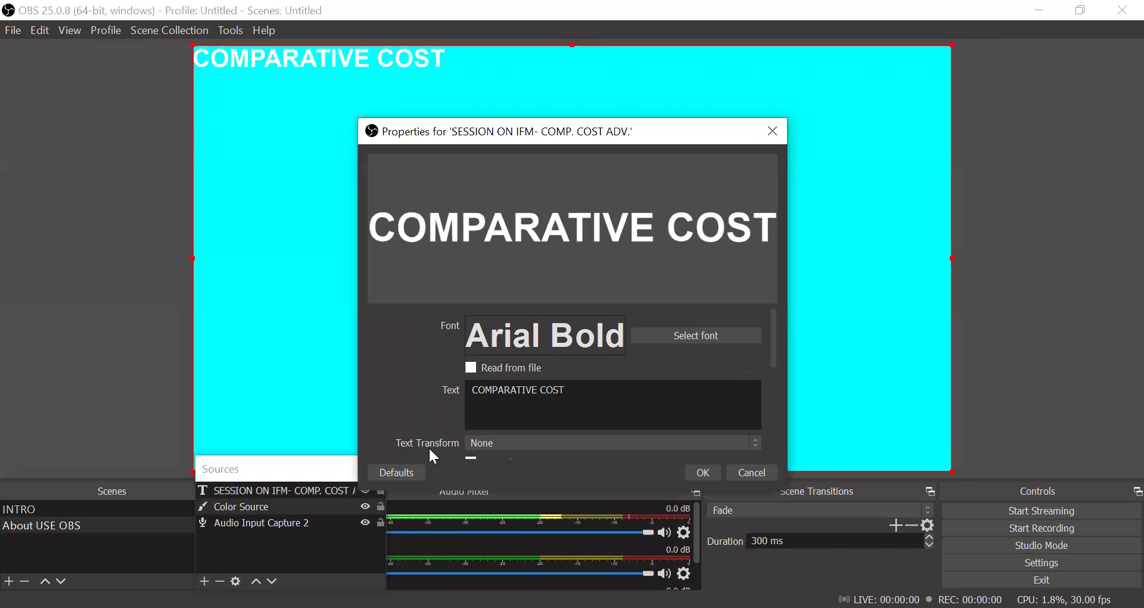
left_click(757, 443)
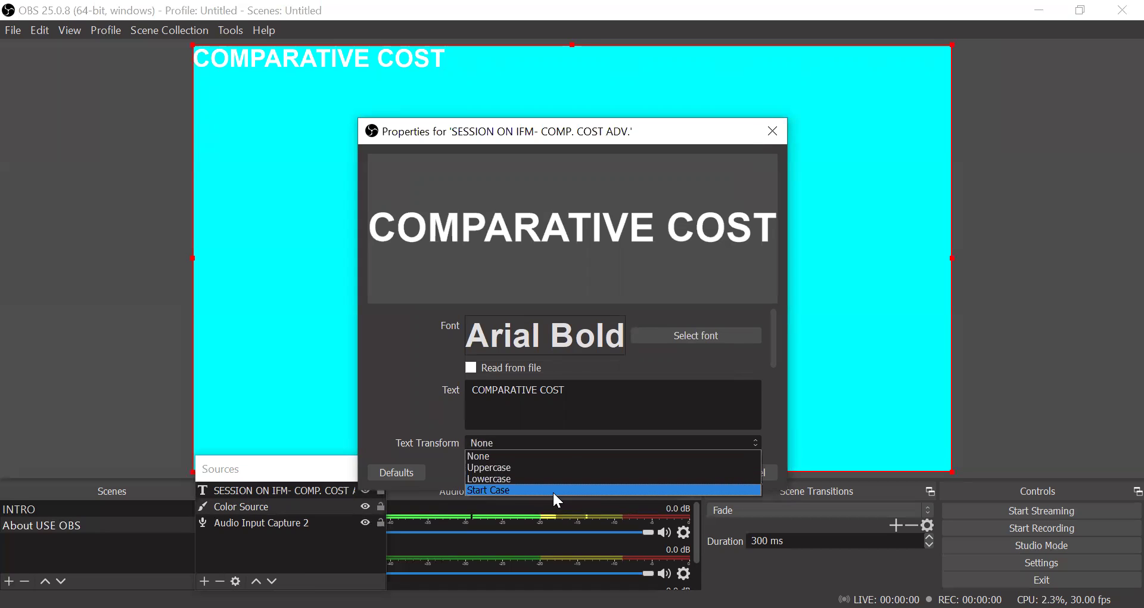
left_click(817, 392)
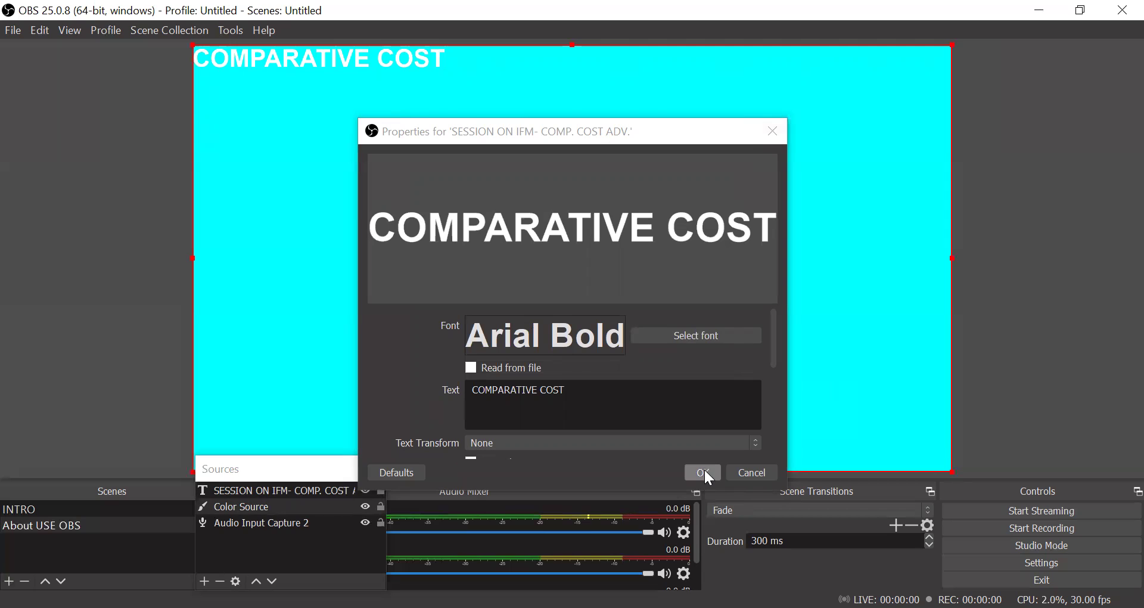
left_click(704, 472)
- Scale the COMPARATIVE COST title to span the canvas width, then select the Color Source
left_click(322, 64)
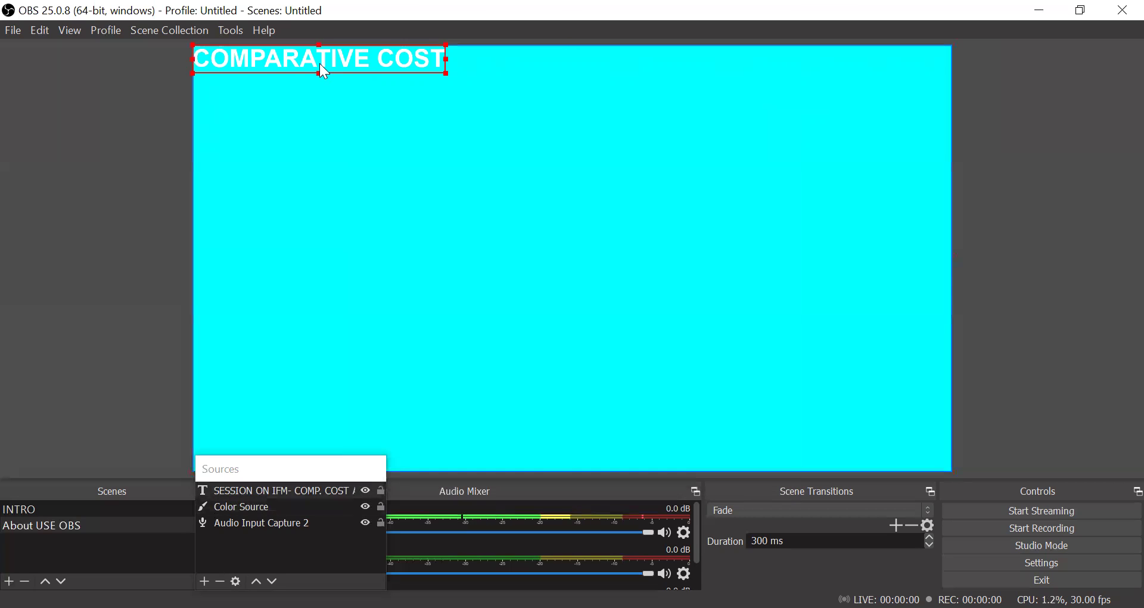
left_click_drag(335, 64, 948, 107)
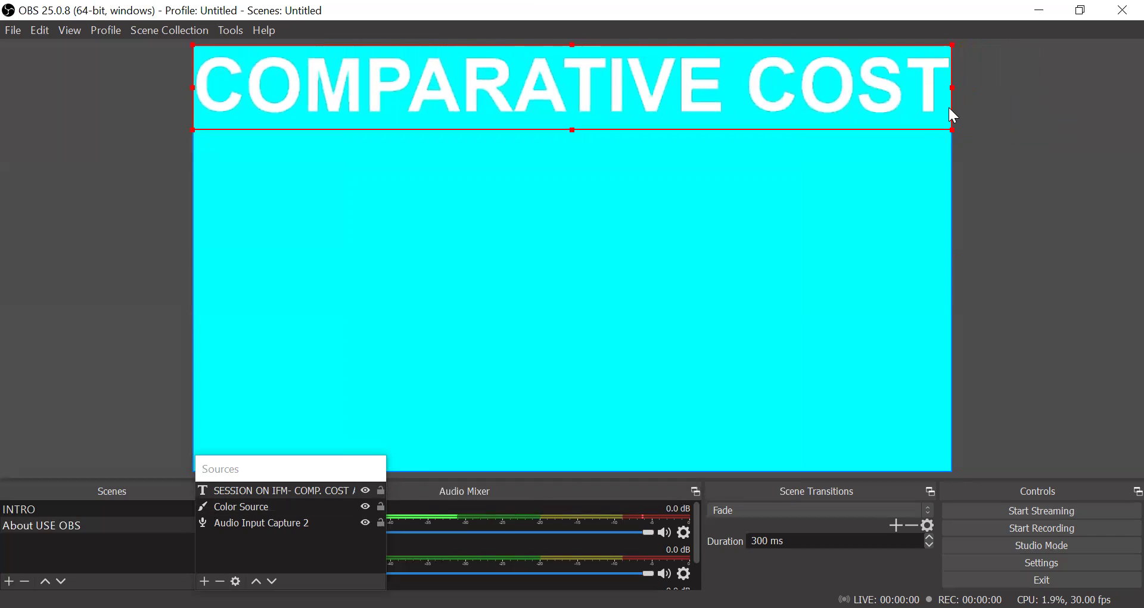
left_click(791, 181)
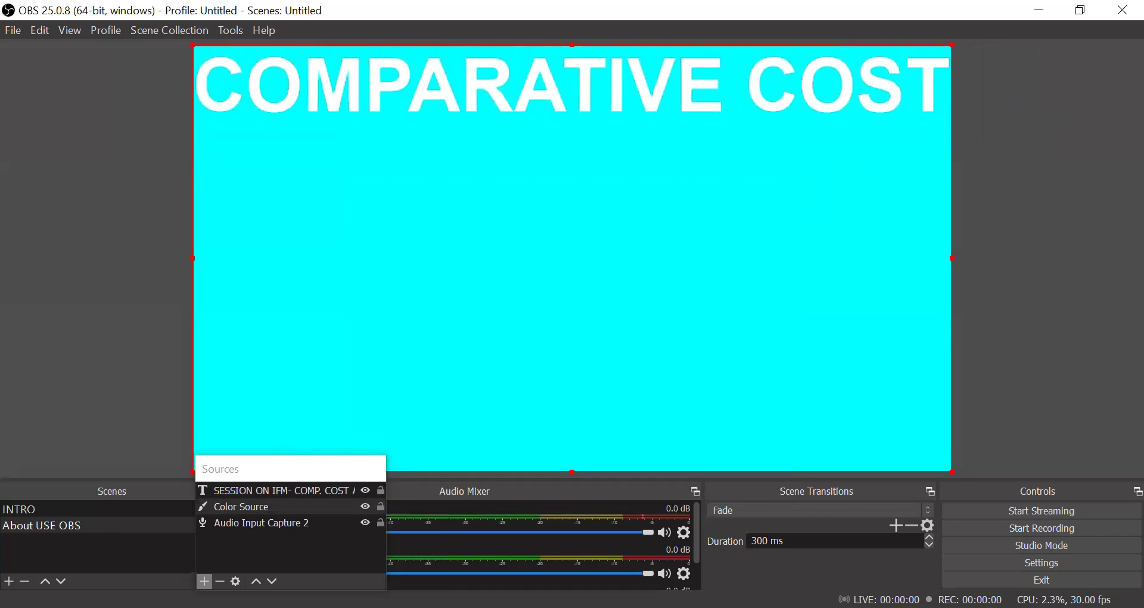
- Add a new Image source, replacing its default name with TRADE
left_click(204, 580)
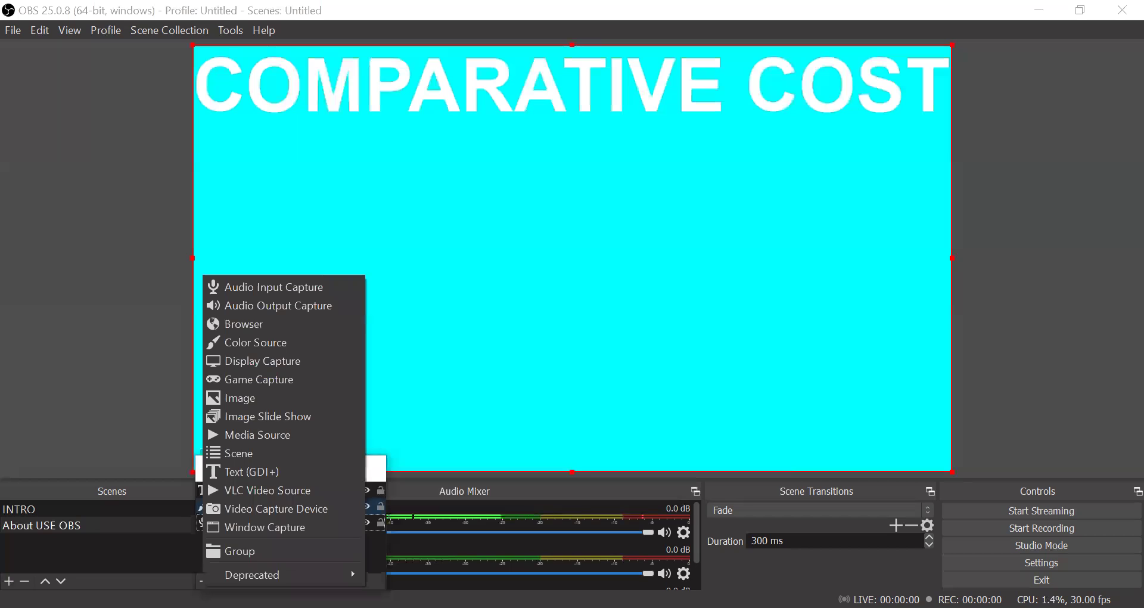
left_click(265, 399)
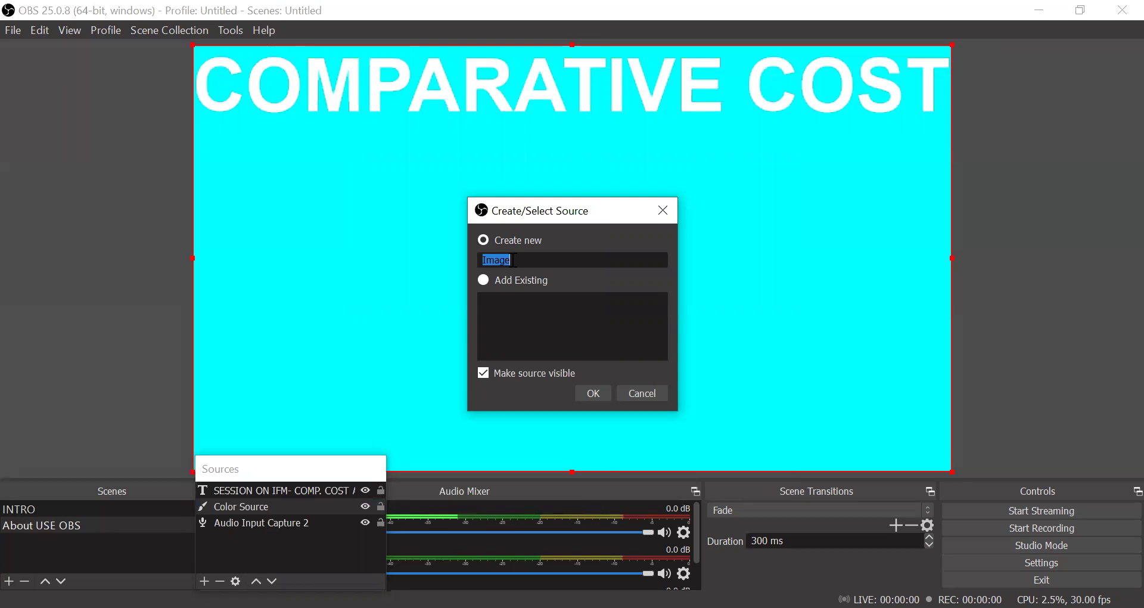
key("BackSpace")
left_click(486, 280)
left_click(483, 240)
type("T")
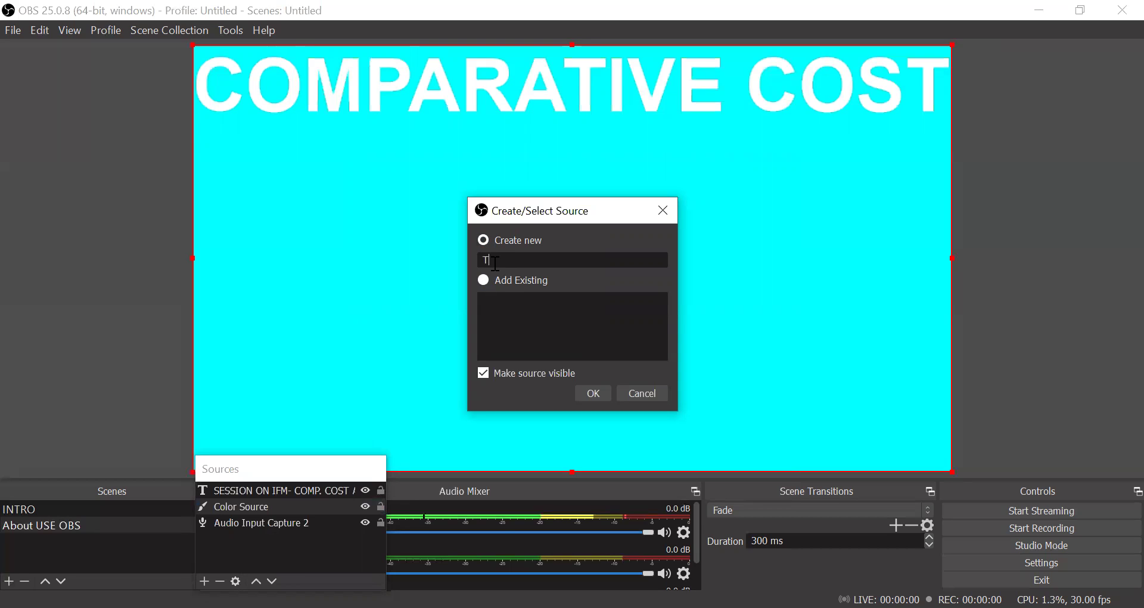
type("K")
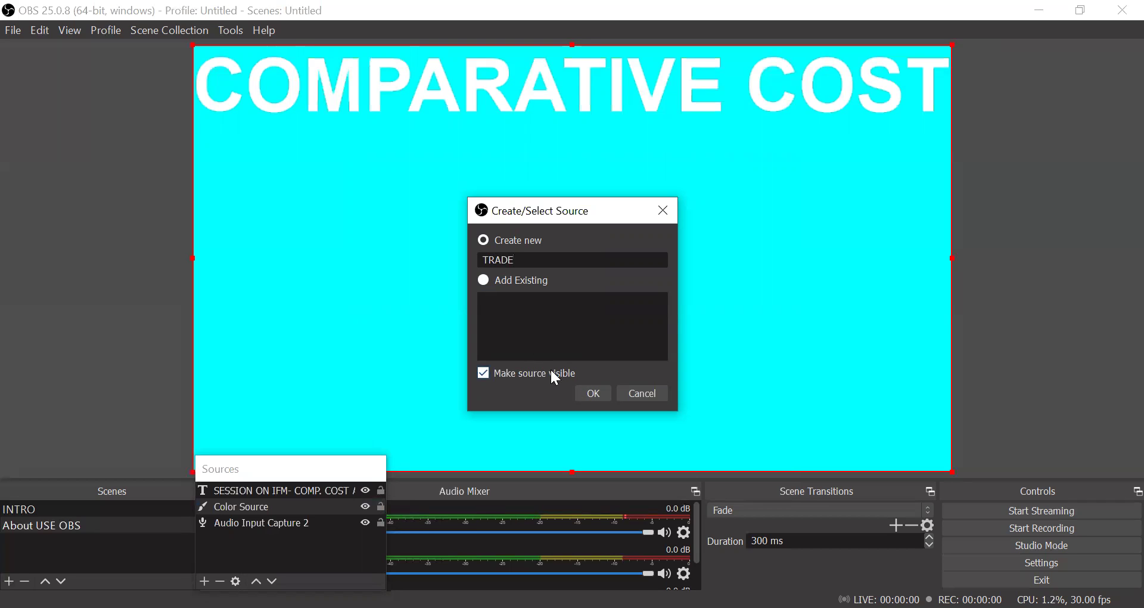
- Create the TRADE source and browse the Pictures folder for its image
left_click(588, 390)
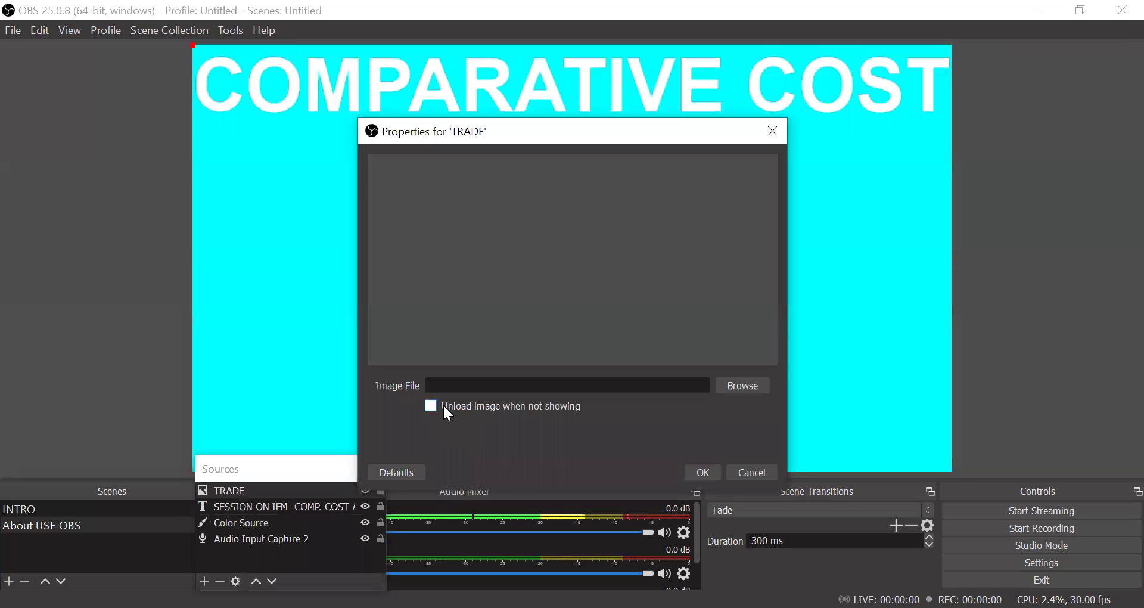
left_click(738, 387)
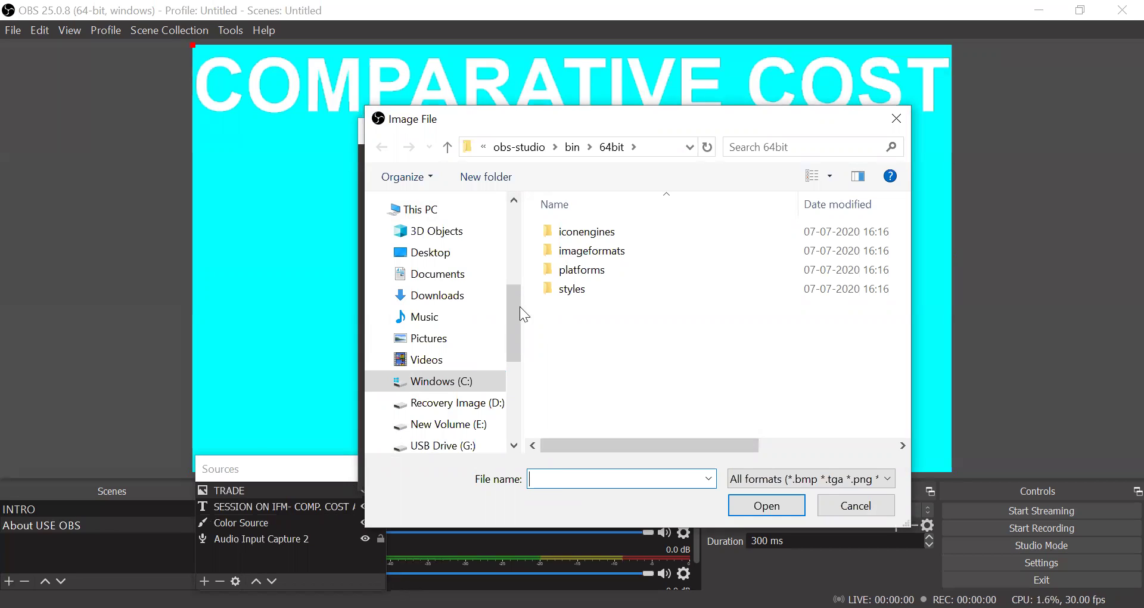
scroll(518, 308, "down", 1)
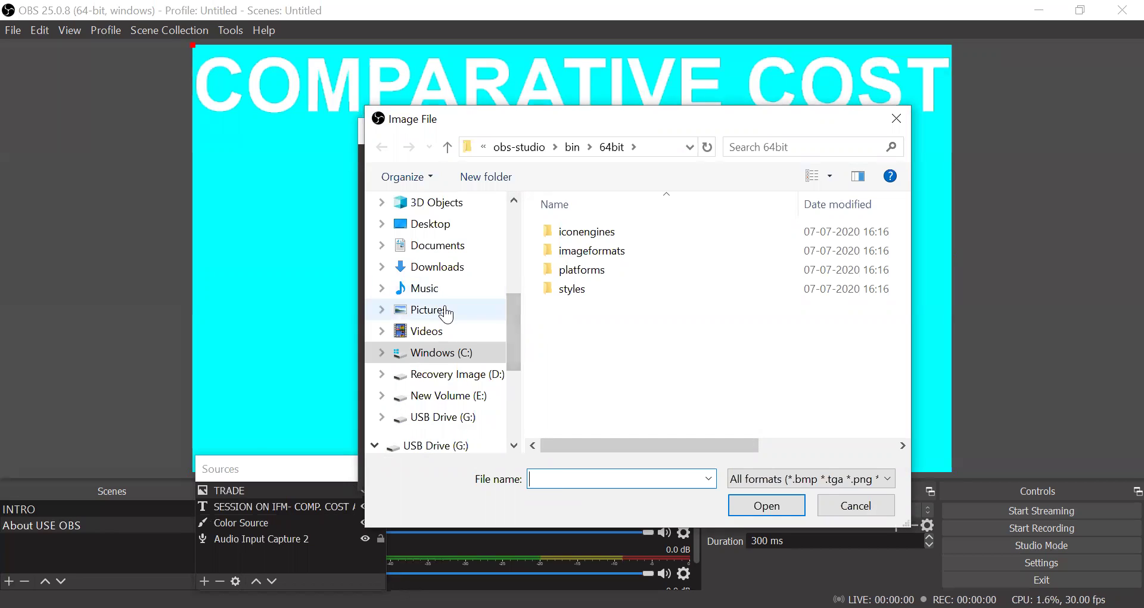
left_click(446, 311)
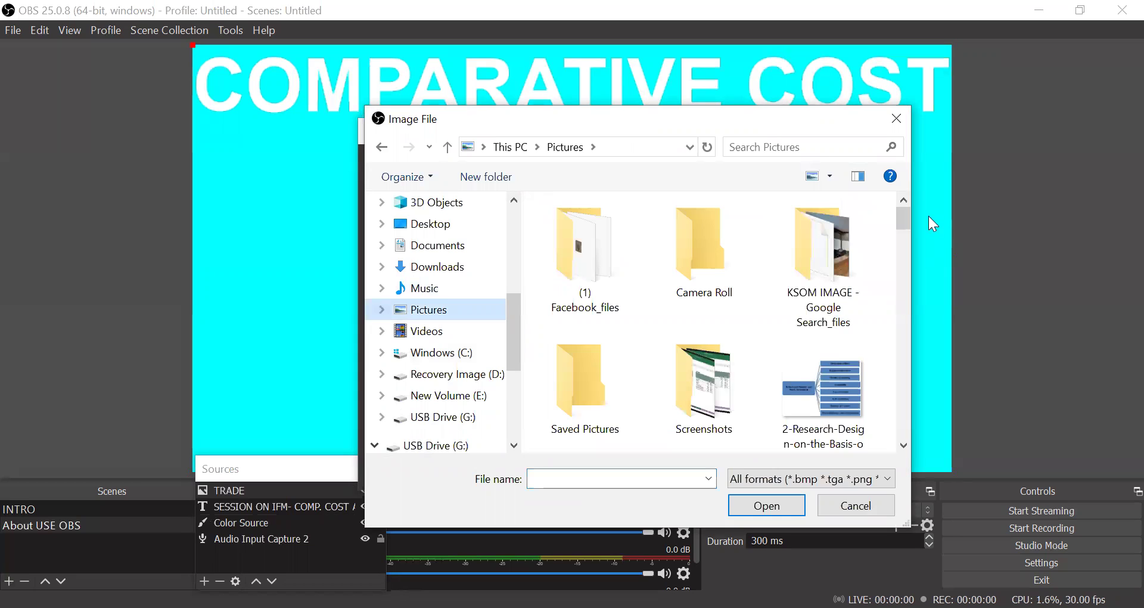
left_click_drag(898, 222, 892, 263)
left_click(710, 340)
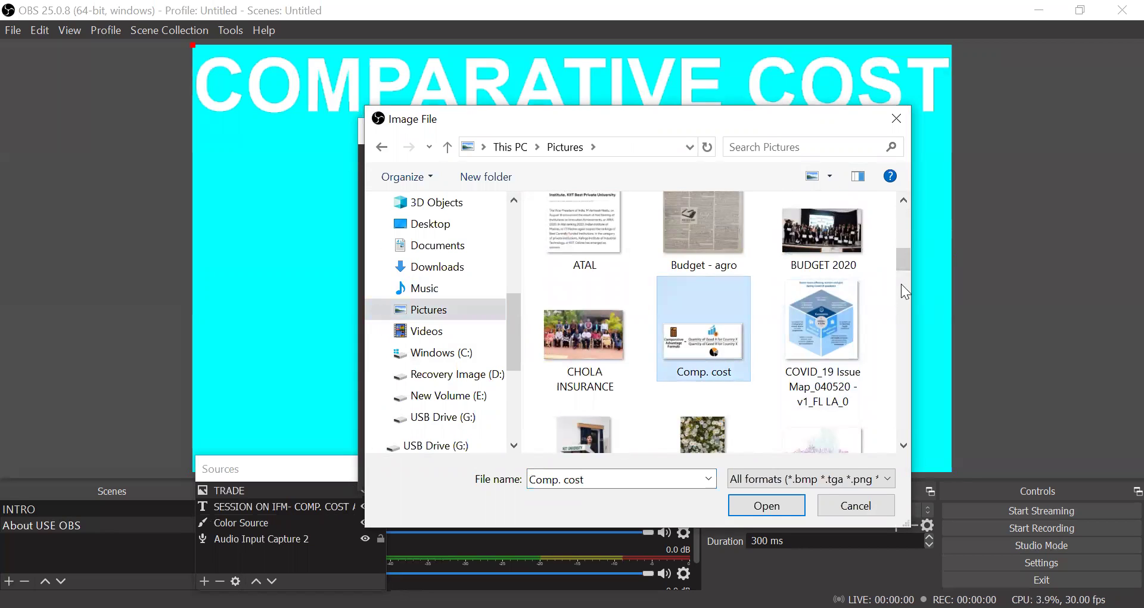
- Use INDIAN ECONOMY as the image and place it at left, just below the title
left_click_drag(899, 262, 908, 327)
left_click(545, 307)
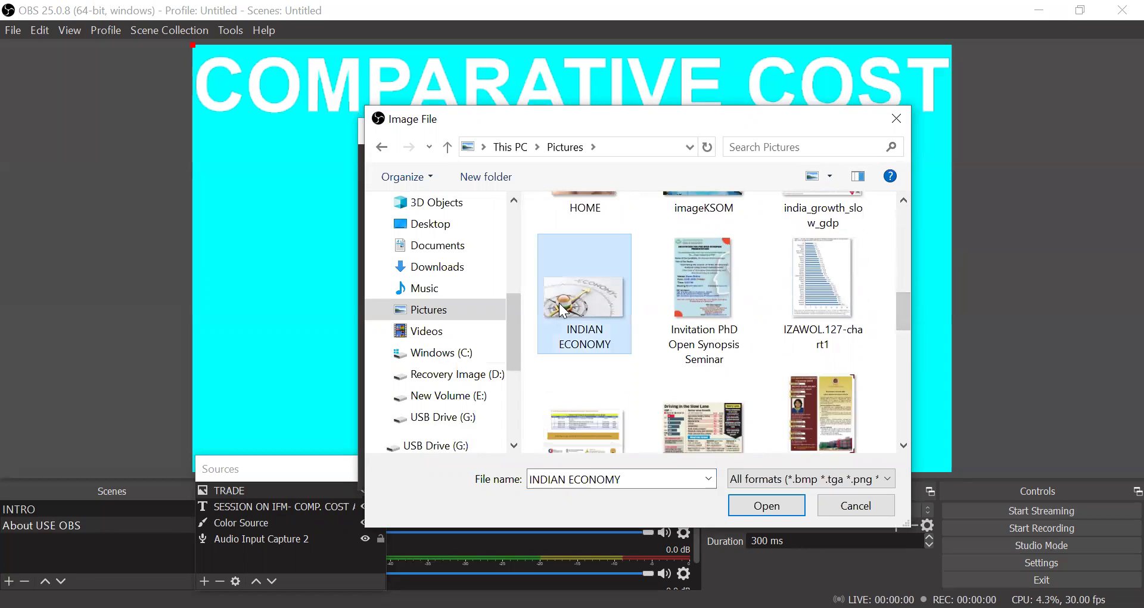
left_click(763, 505)
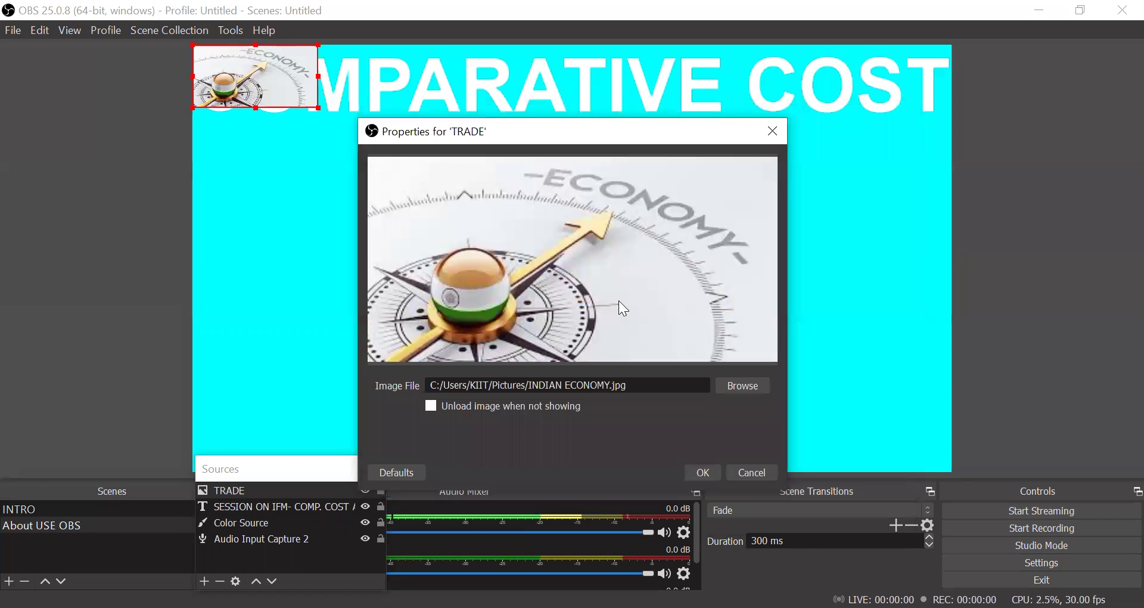
left_click(700, 468)
left_click_drag(259, 66, 260, 171)
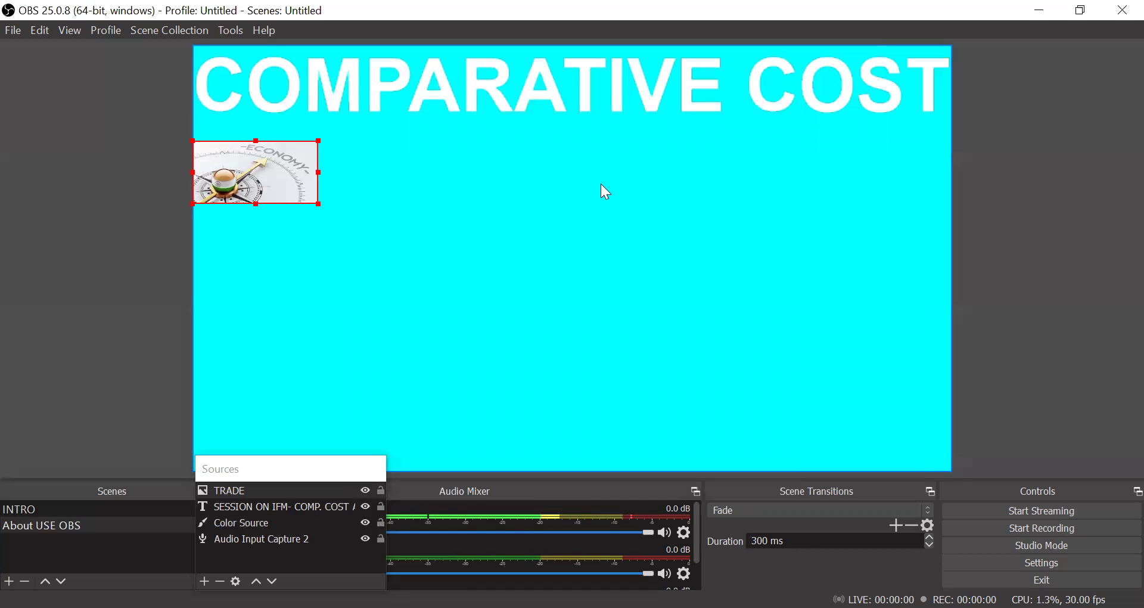
left_click_drag(252, 202, 256, 177)
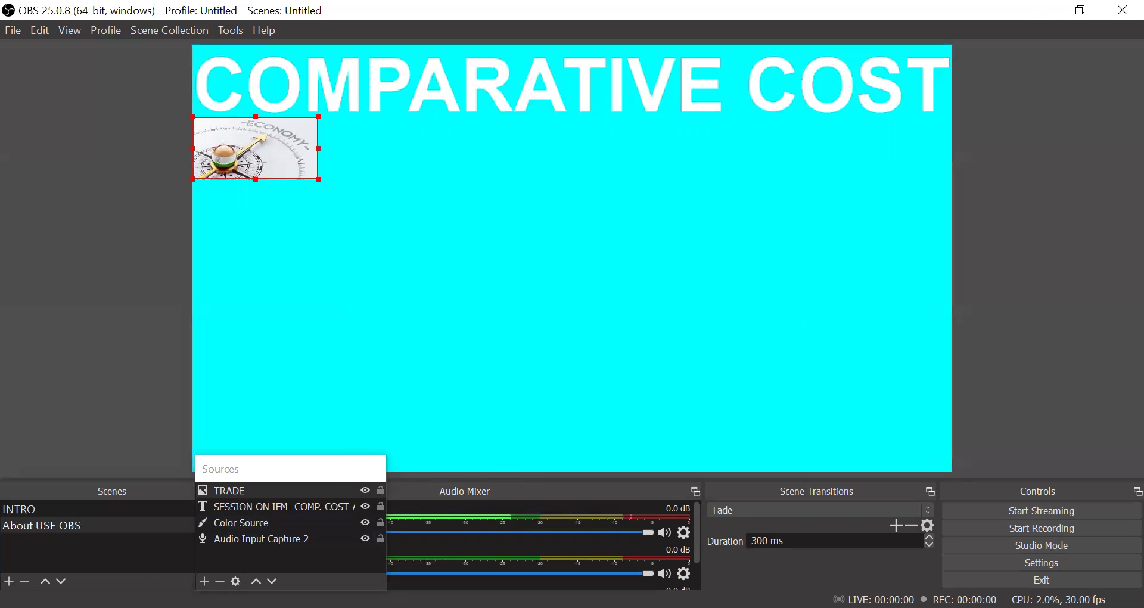
- Add a Media Source with its default name and browse for its file
left_click(205, 572)
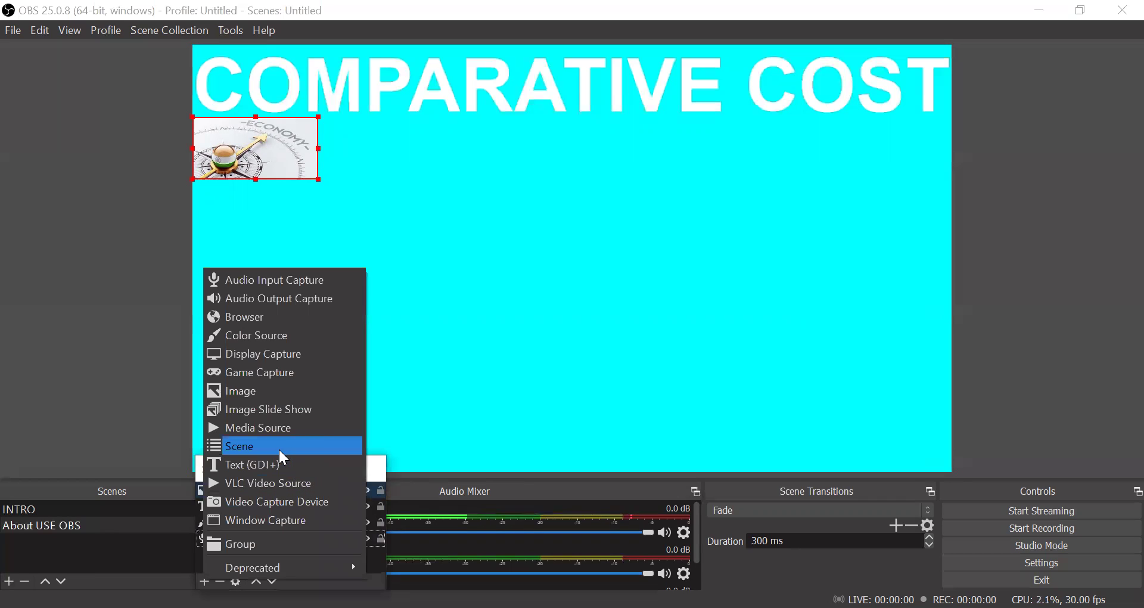
left_click(259, 424)
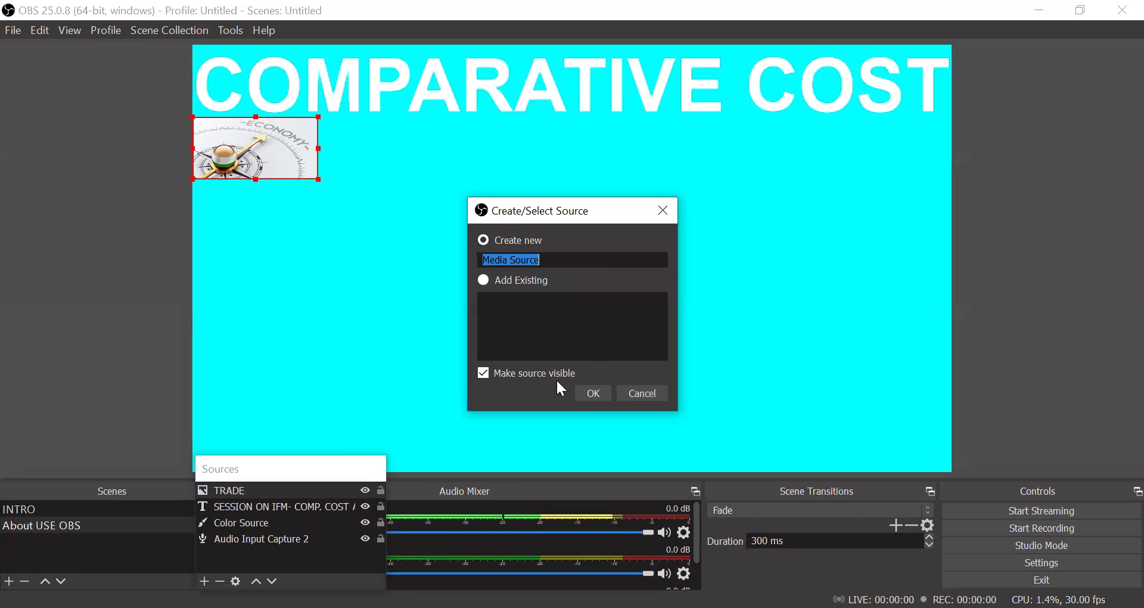
left_click(591, 391)
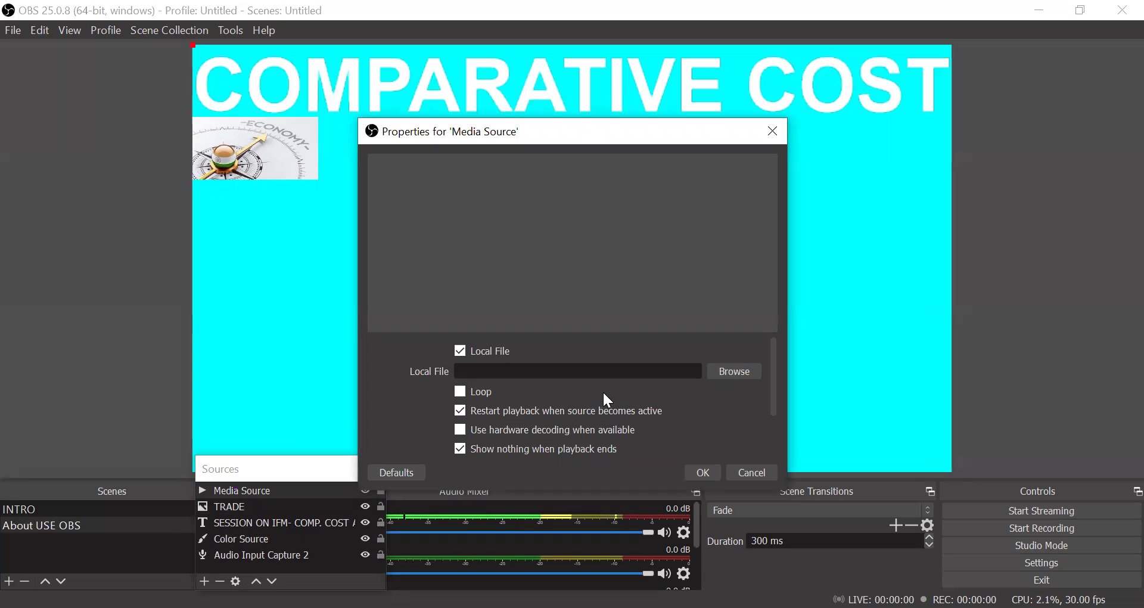
left_click(728, 371)
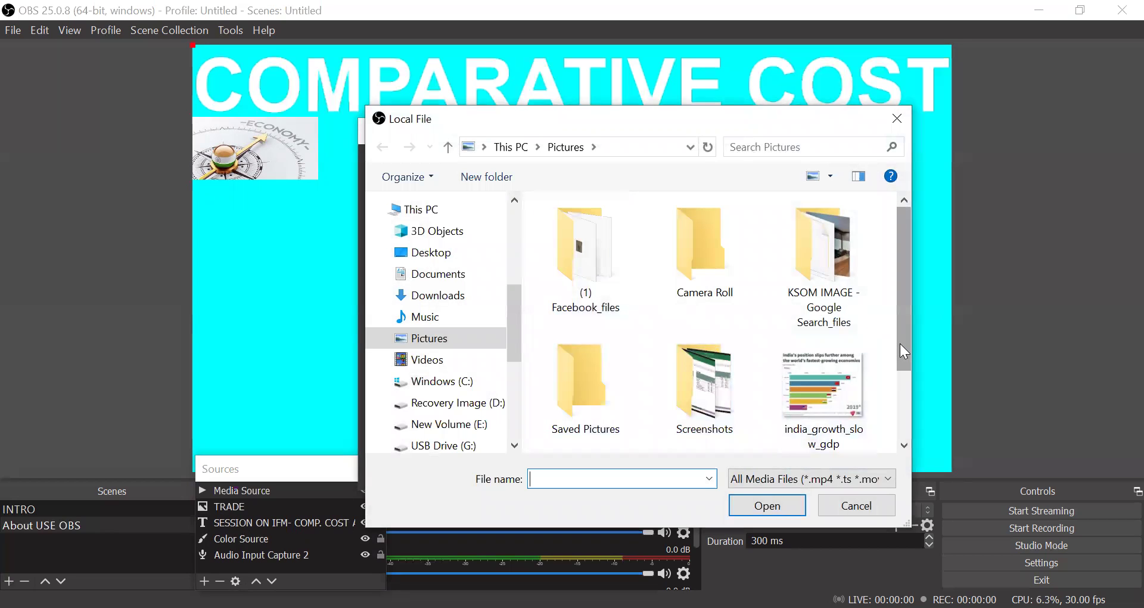
left_click_drag(900, 343, 903, 425)
left_click_drag(903, 376, 905, 305)
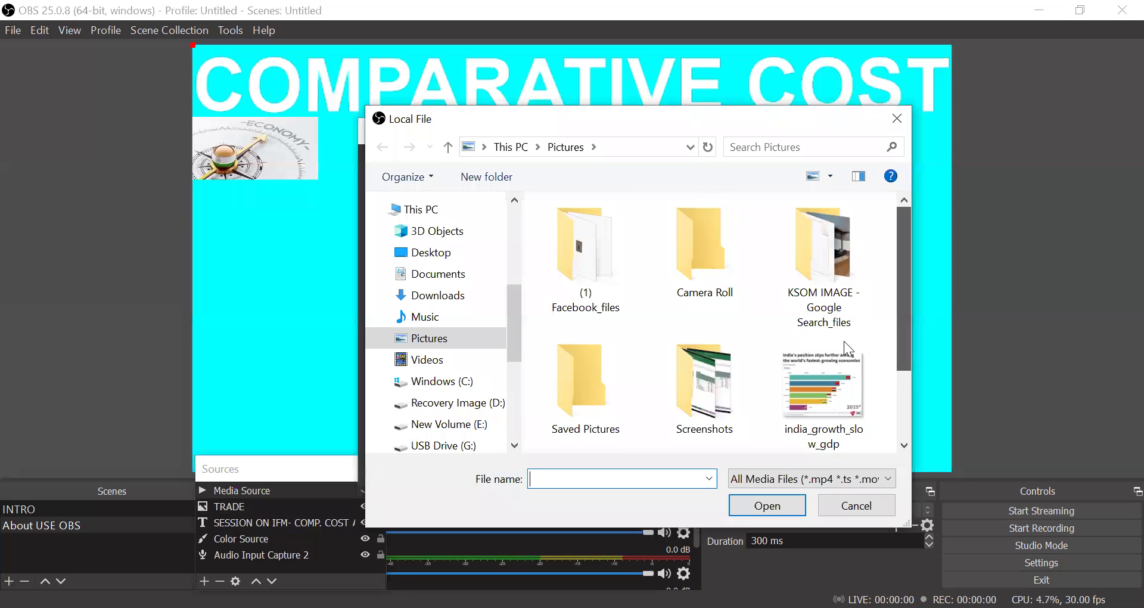
- Load the india_growth_slow_gdp GIF and move the chart toward centre-right
scroll(834, 351, "down", 1)
left_click(817, 372)
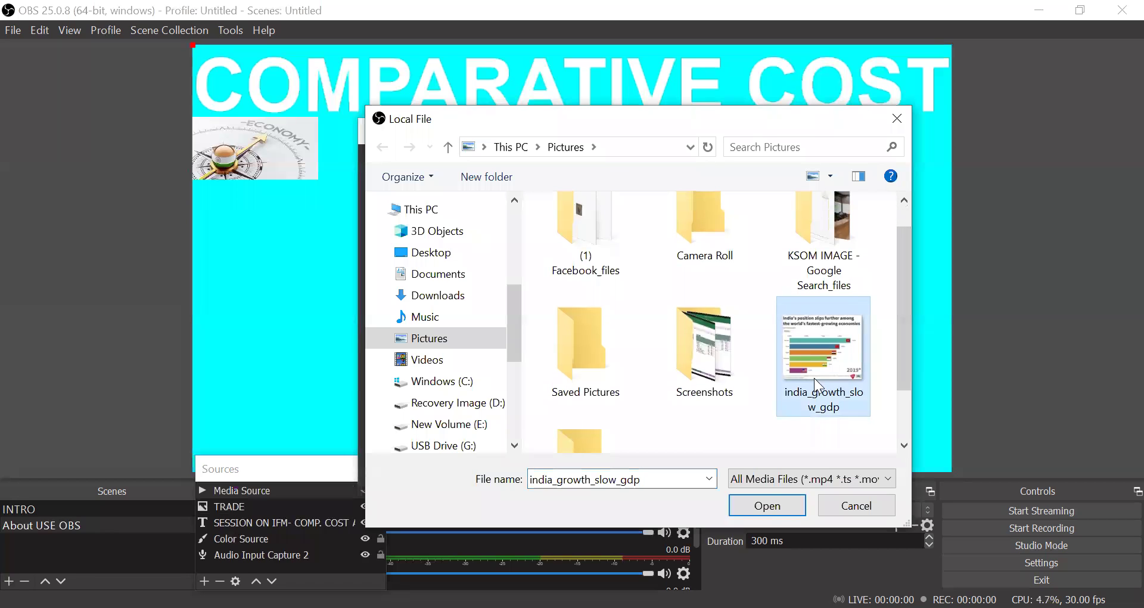
left_click(768, 507)
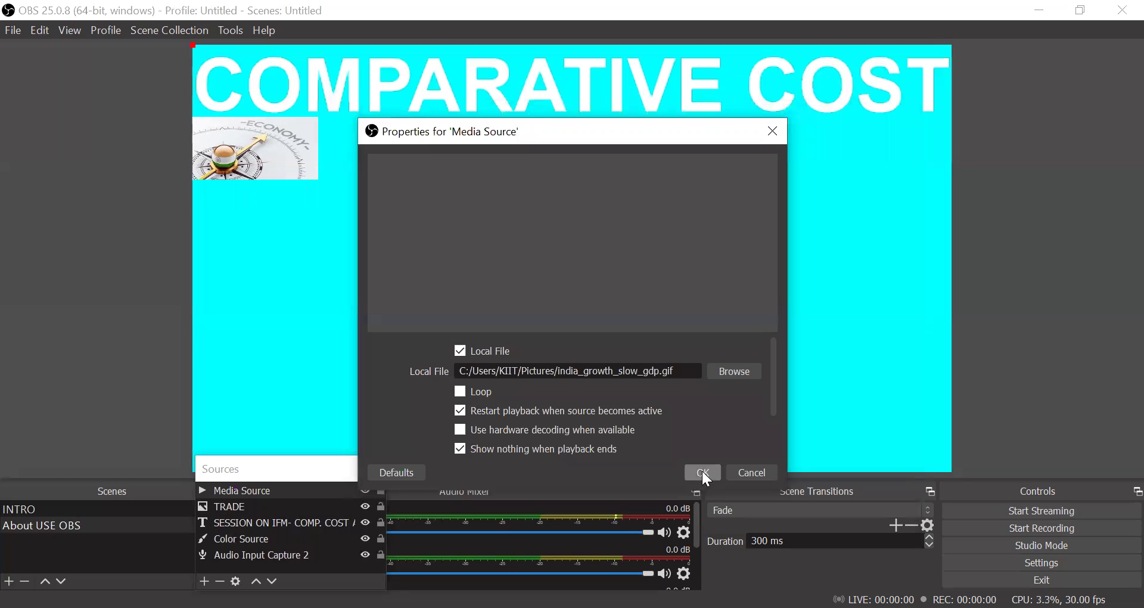
left_click(702, 472)
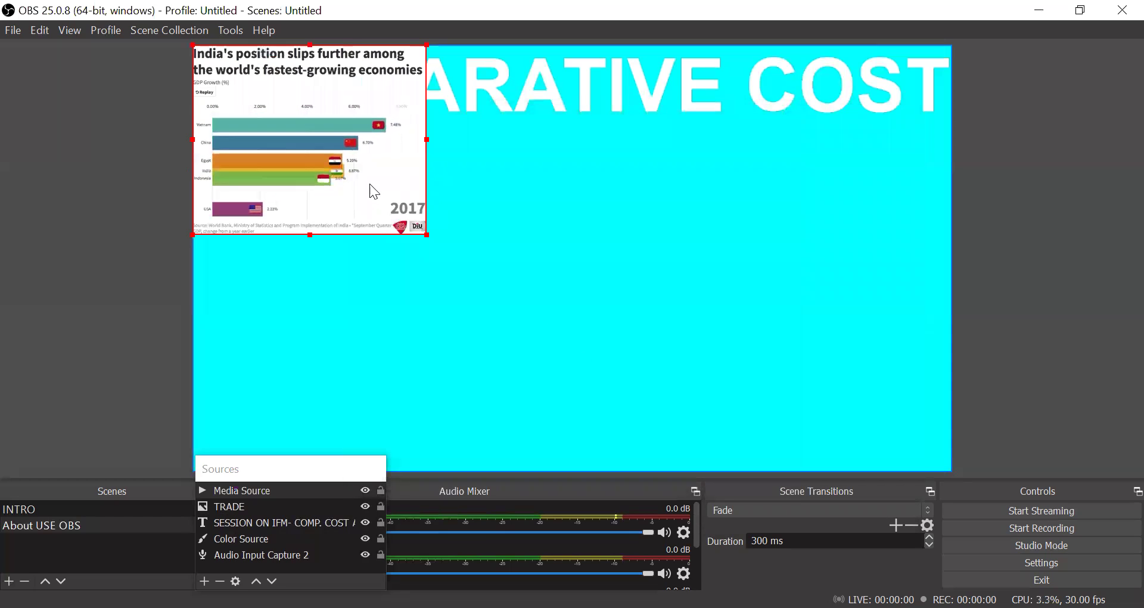
left_click_drag(337, 156, 849, 292)
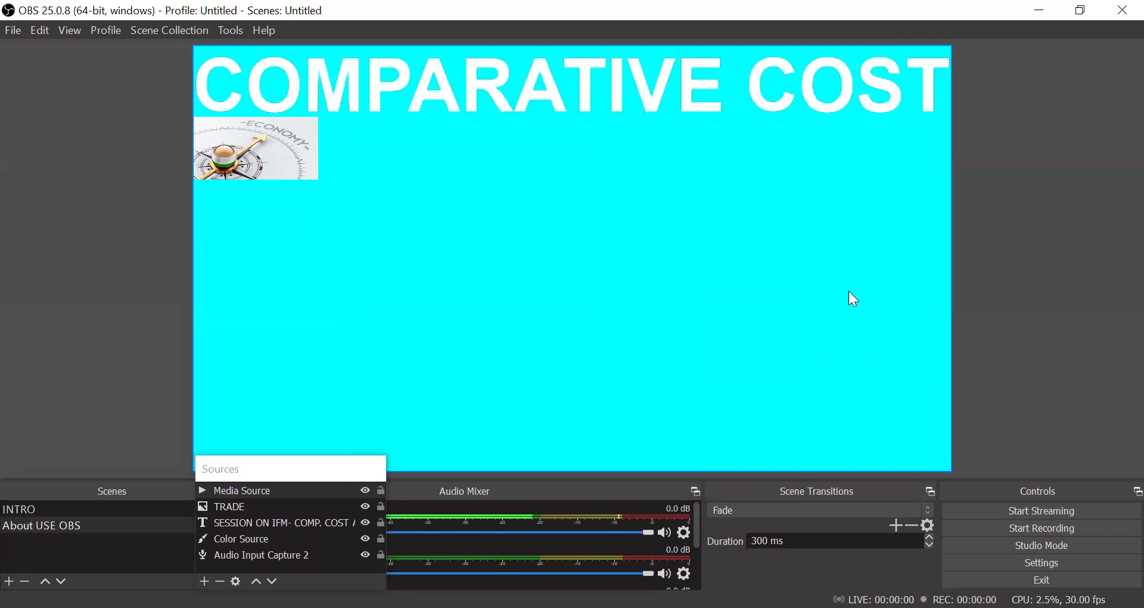
left_click(821, 273)
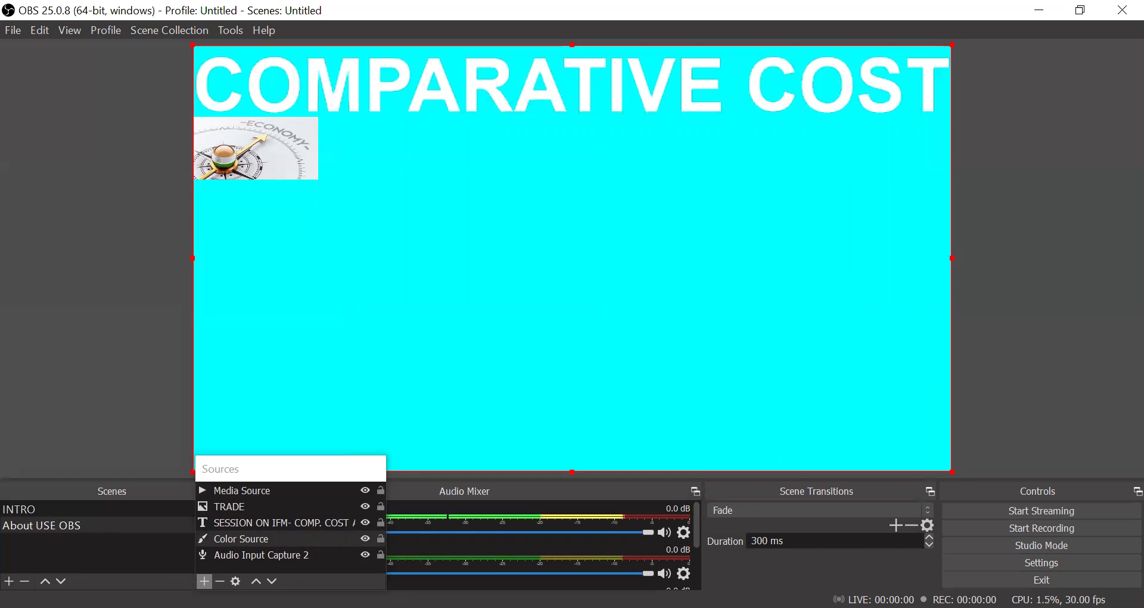
- Add the HP HD Camera as a Video Capture Device and drag it to the bottom-right corner
left_click(204, 581)
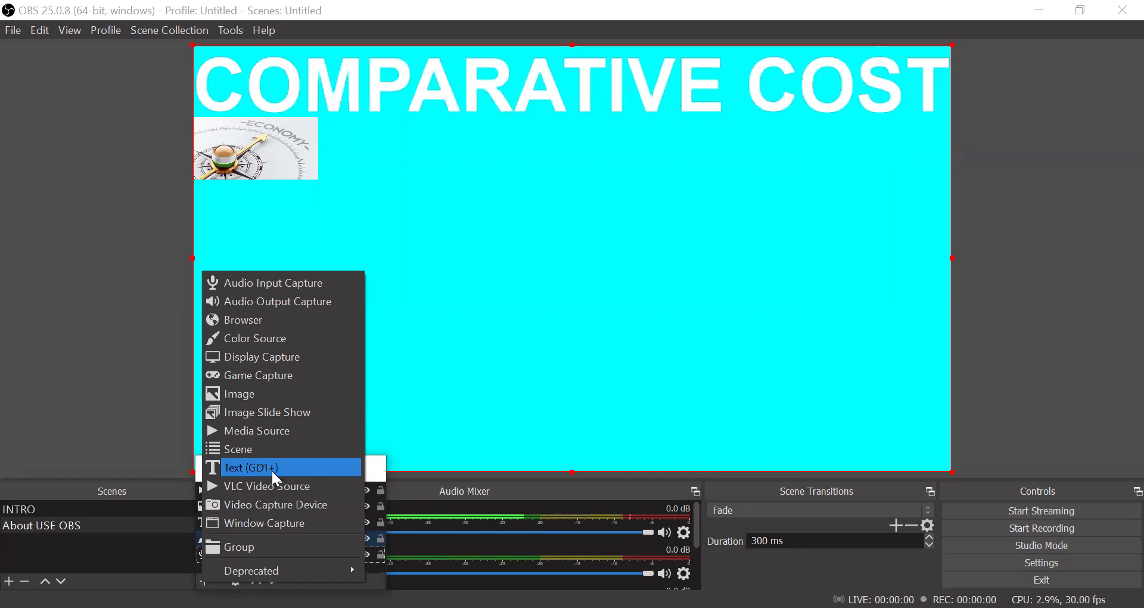
left_click(261, 504)
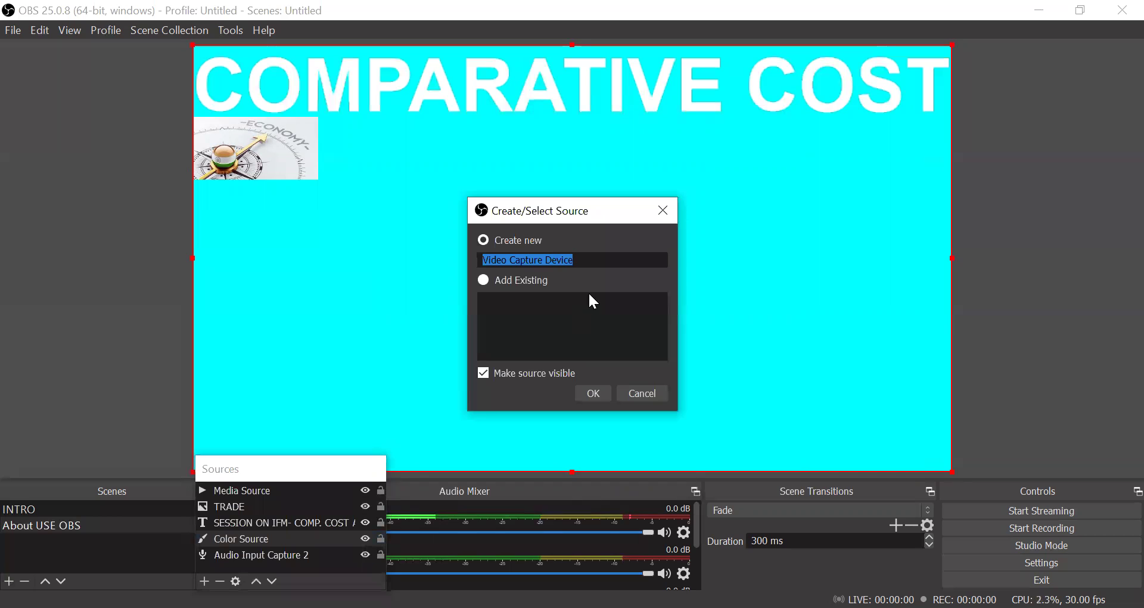
left_click(587, 393)
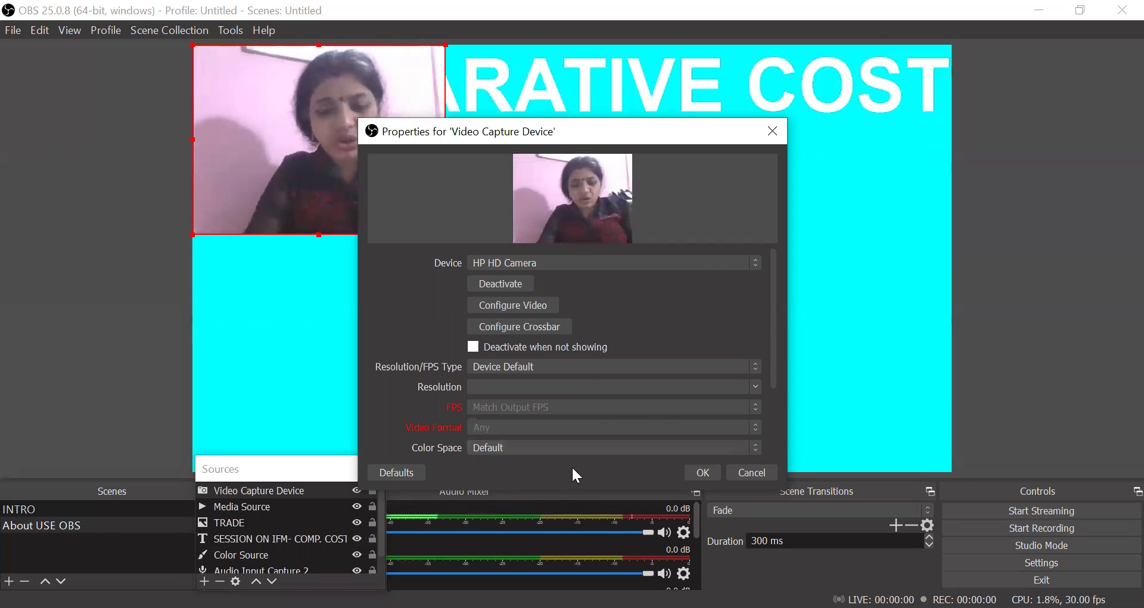
left_click(699, 467)
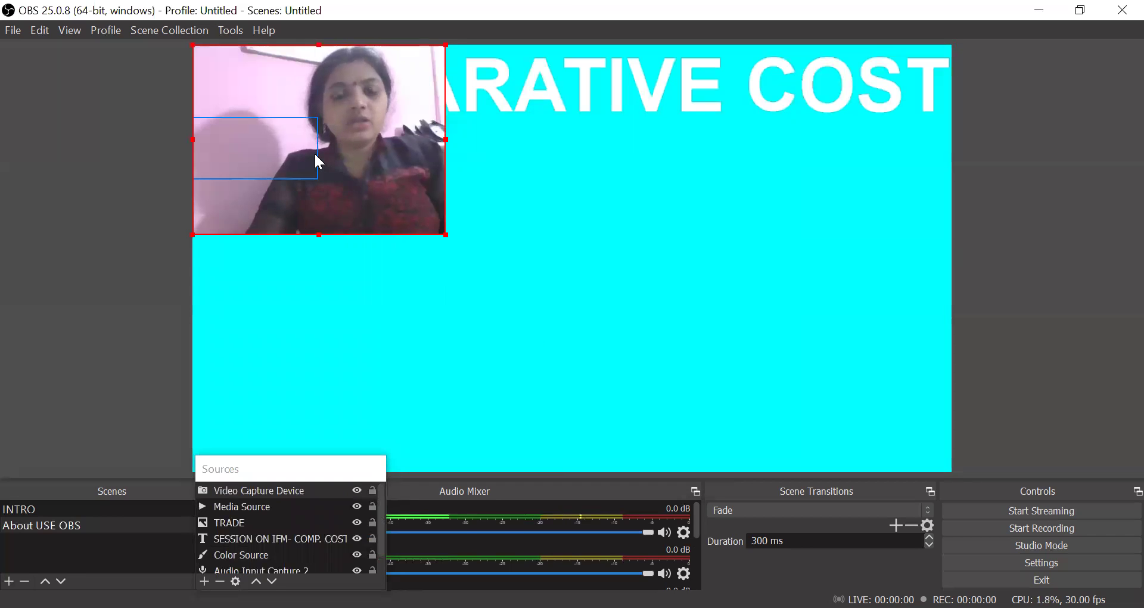
left_click_drag(333, 163, 818, 382)
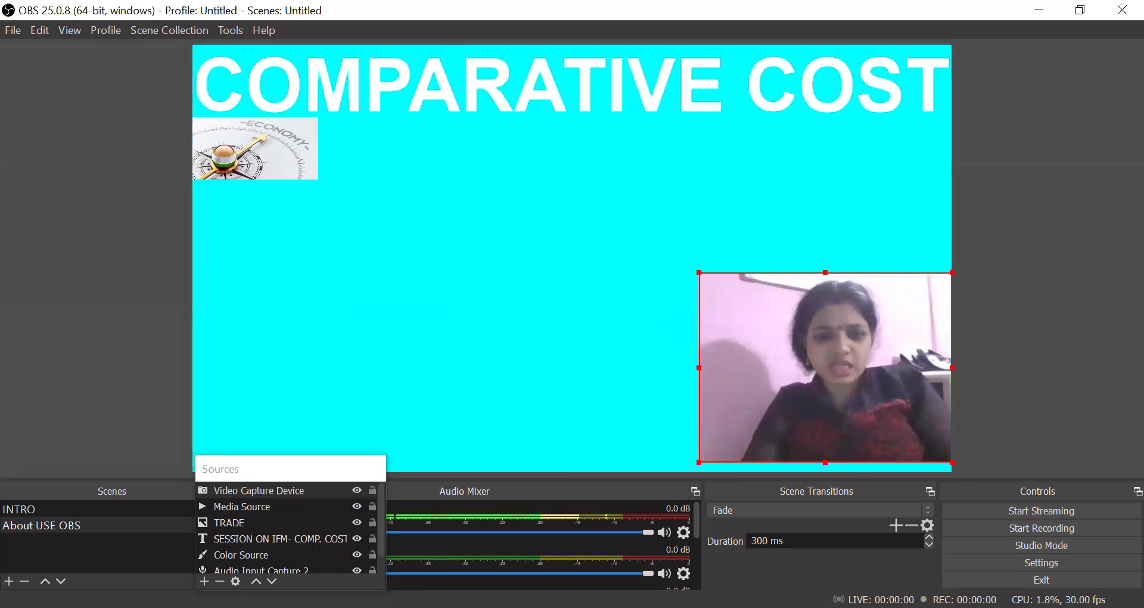
- Add a Window Capture source of Zoom's Meeting Controls window
left_click(218, 553)
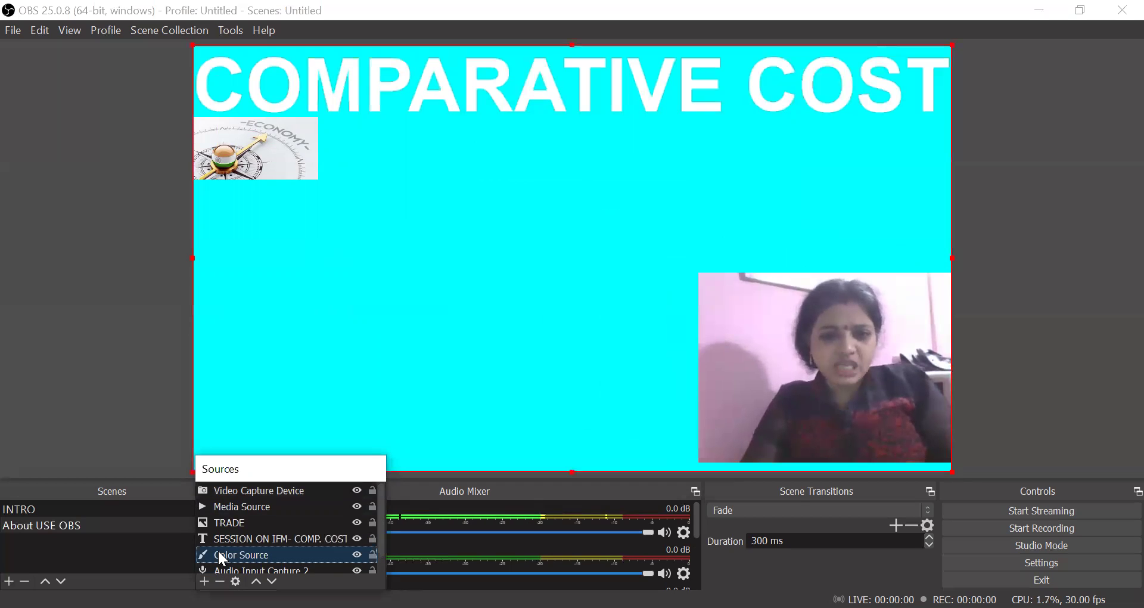
left_click(203, 581)
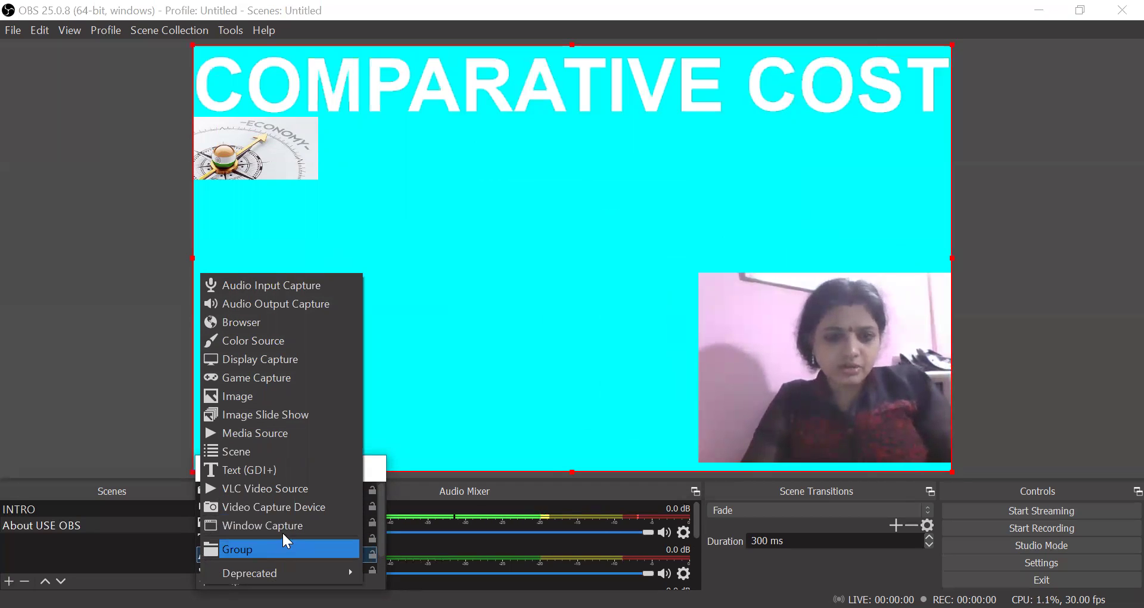
left_click(298, 524)
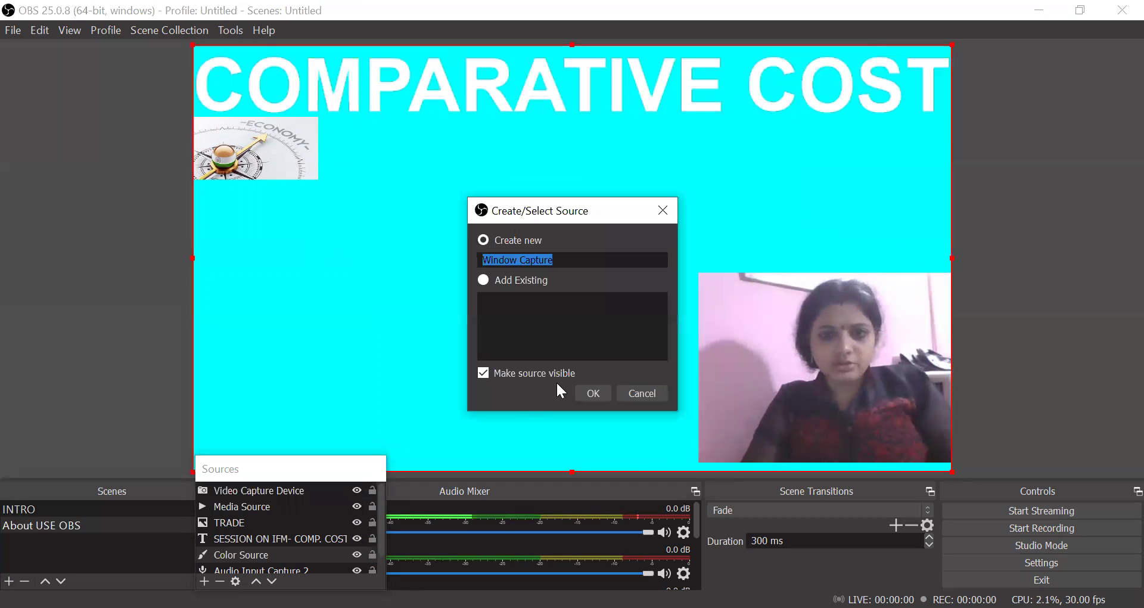
left_click(585, 388)
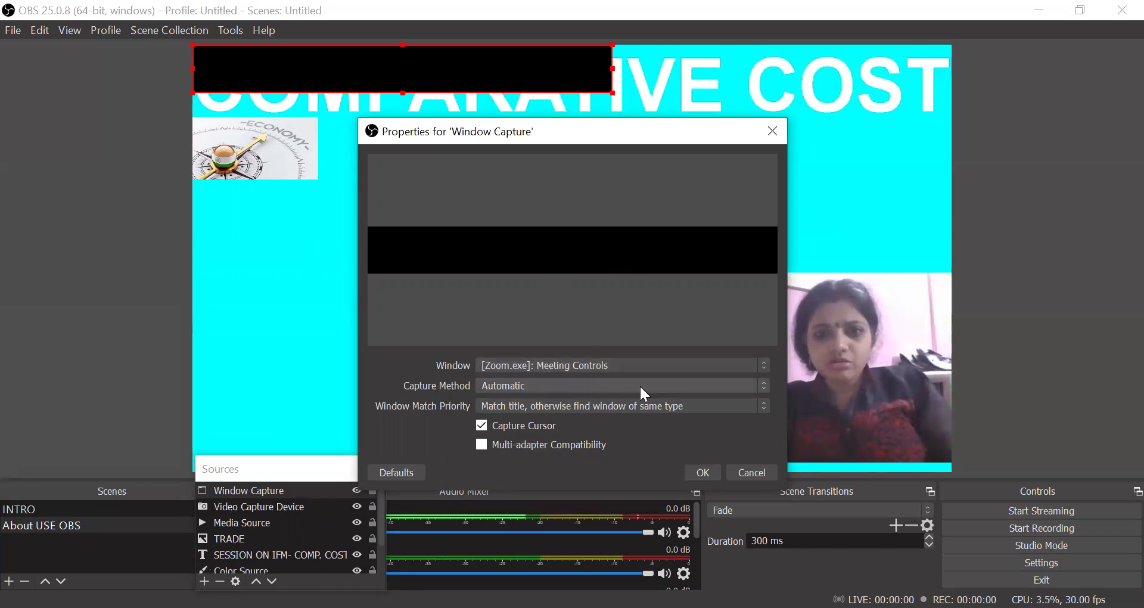
left_click(703, 473)
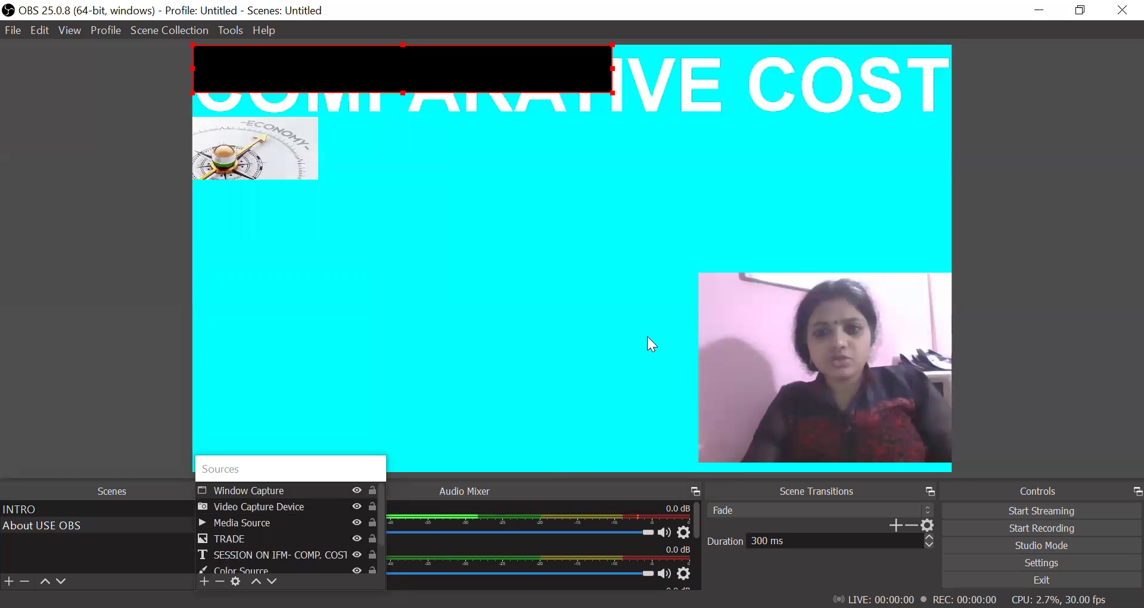
left_click(577, 278)
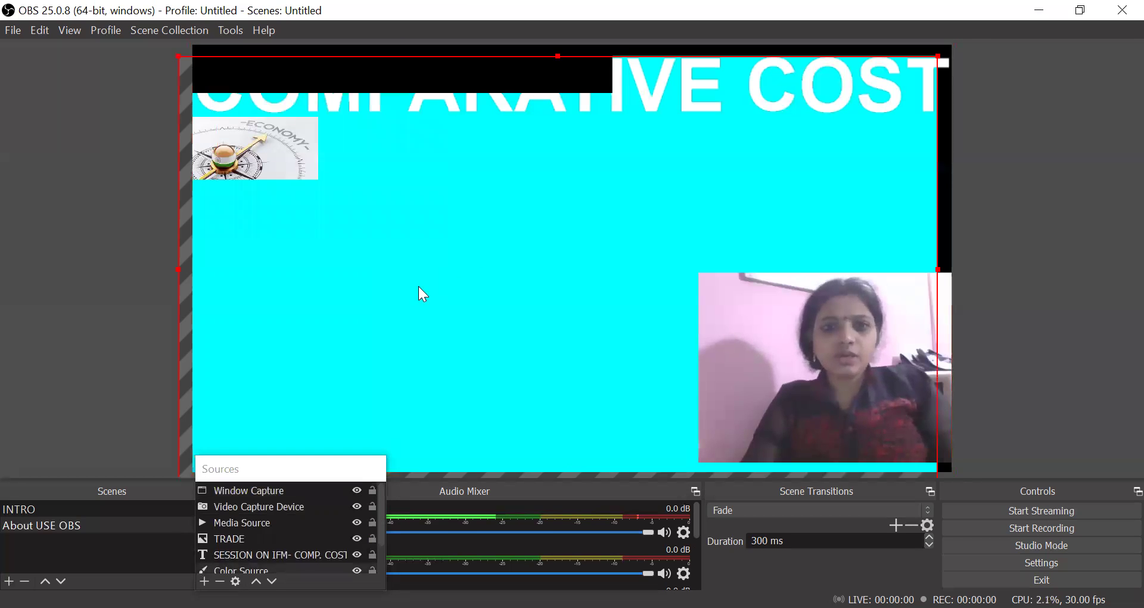
- Delete the Window Capture source and confirm its removal
left_click_drag(407, 293, 425, 256)
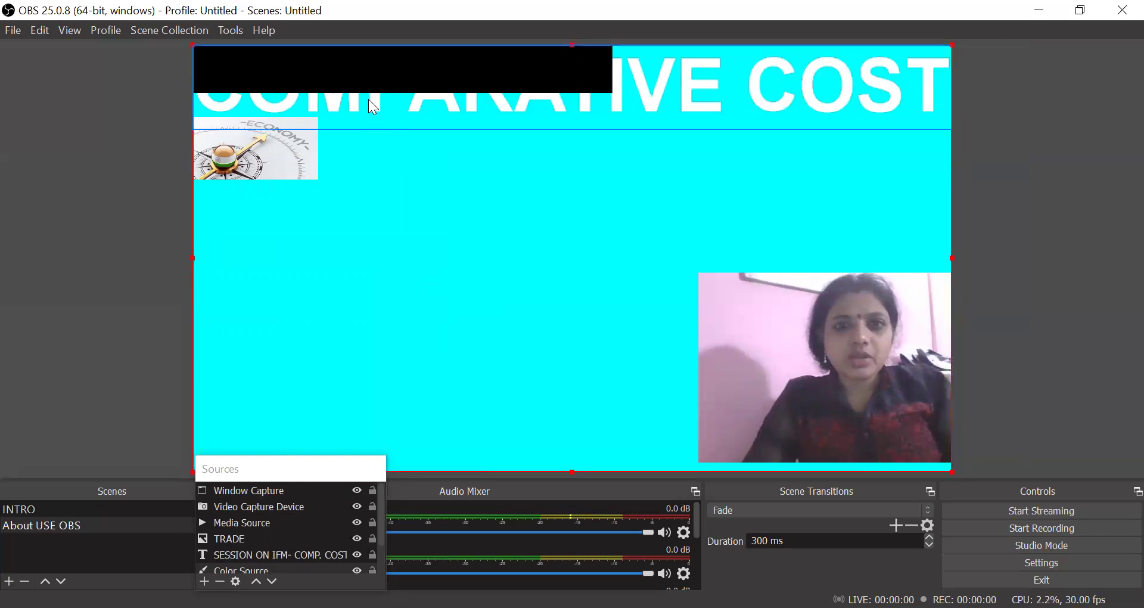
left_click(359, 66)
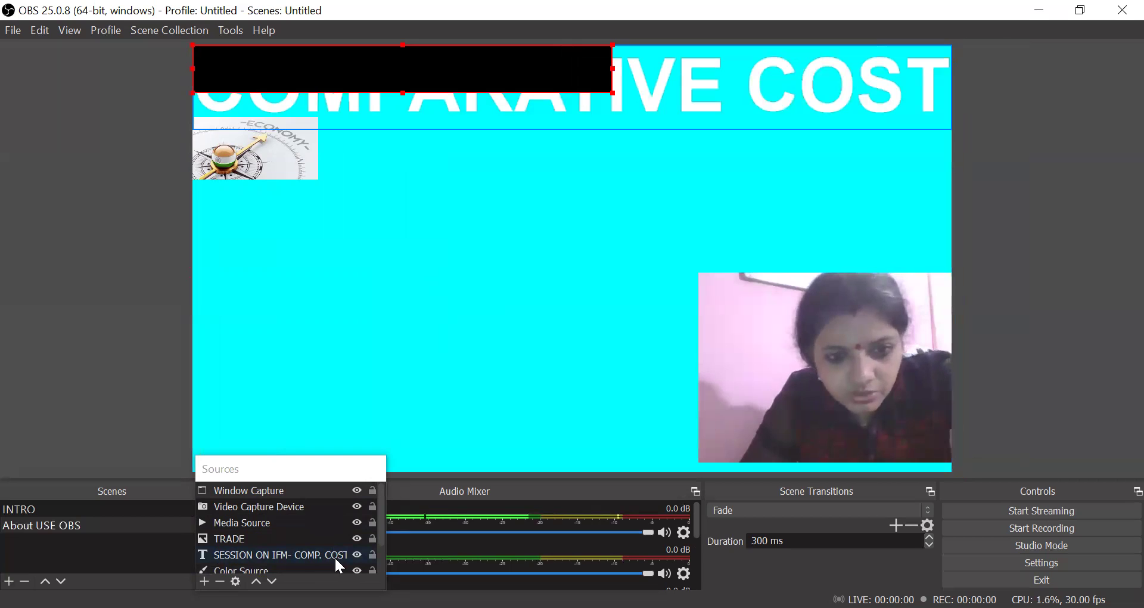
left_click(250, 507)
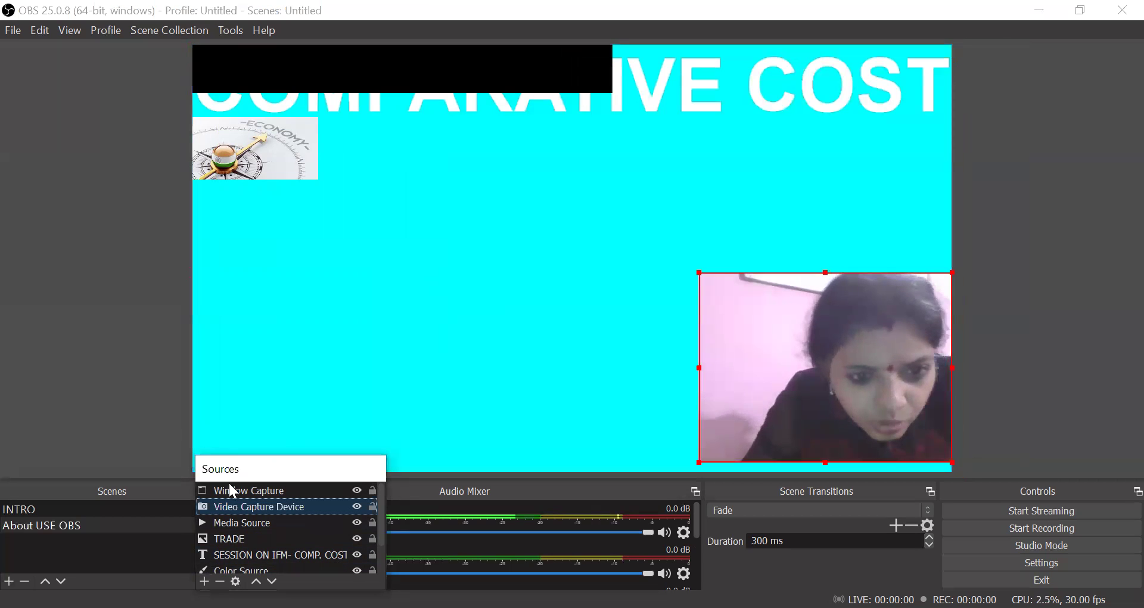
left_click(232, 490)
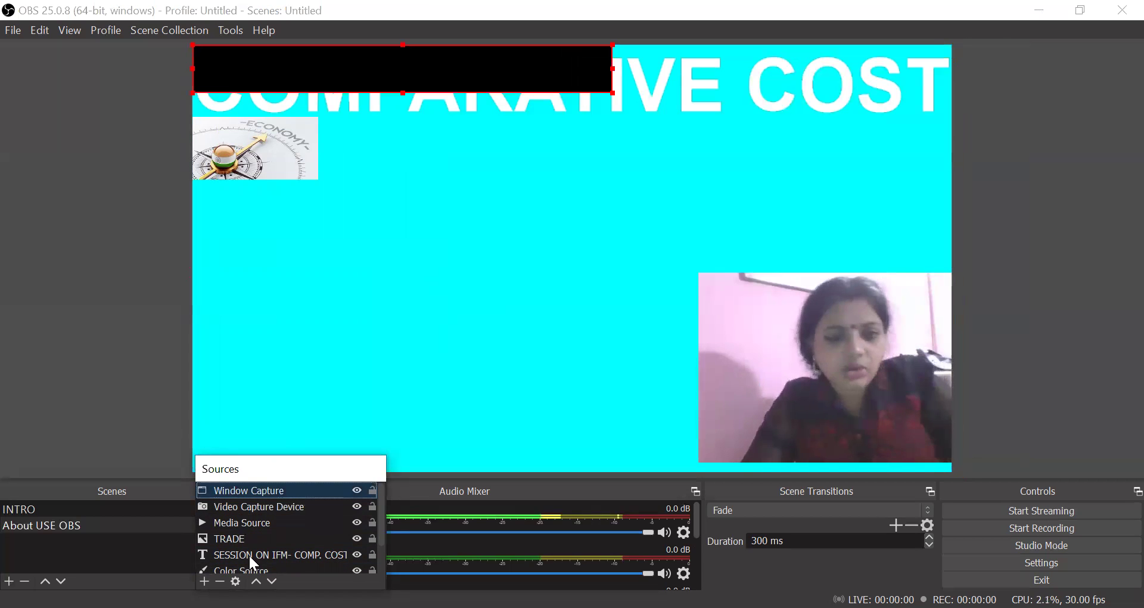
left_click(220, 581)
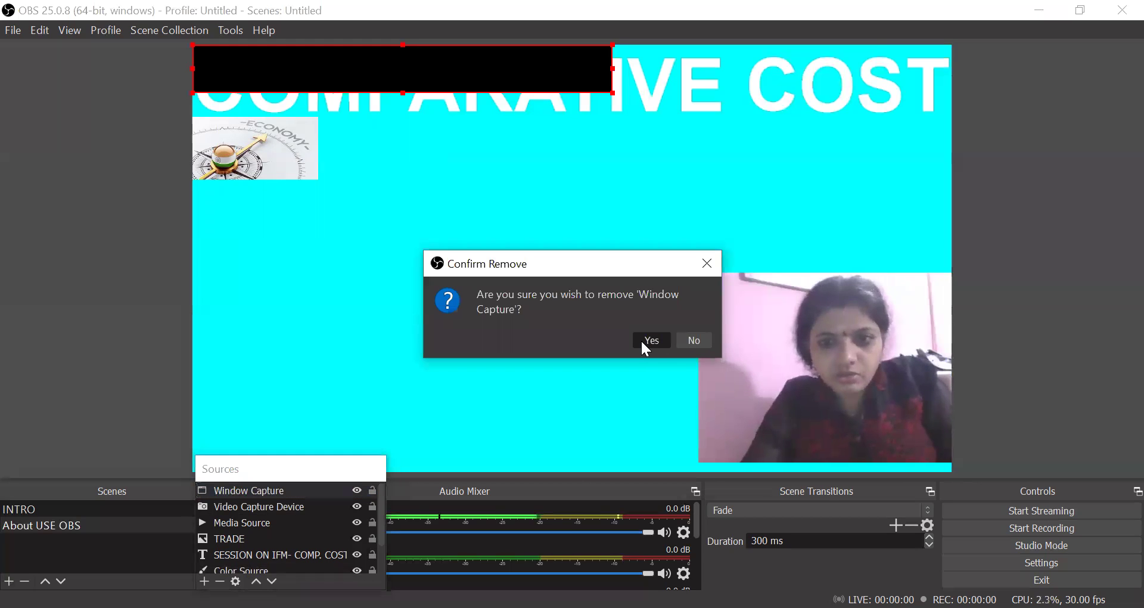
left_click(647, 340)
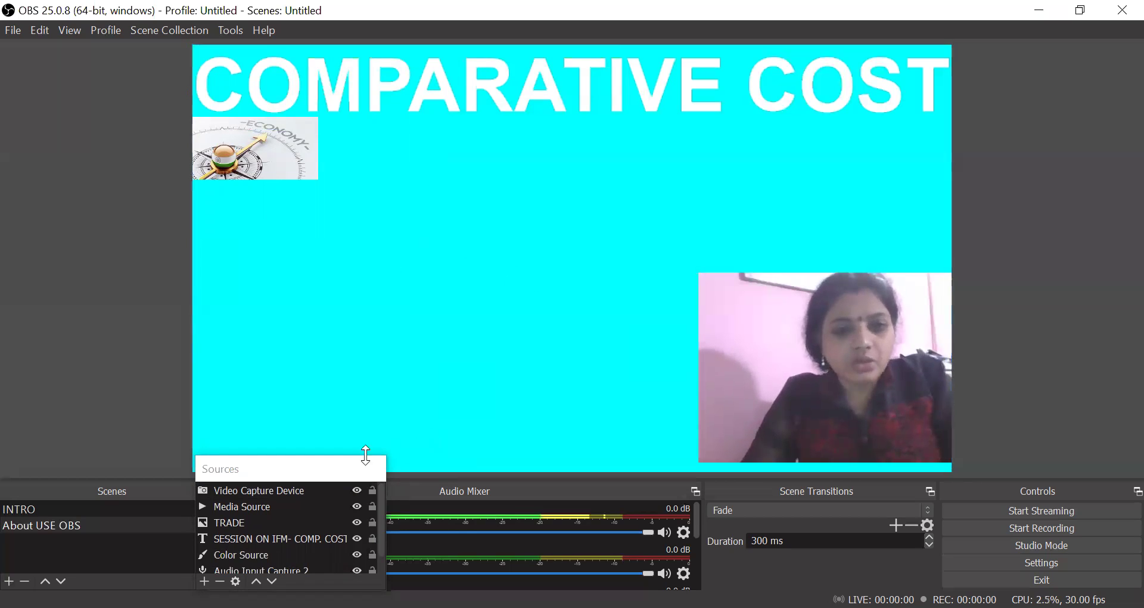
- Open the cyan Color Source properties and close them without changes
left_click(442, 387)
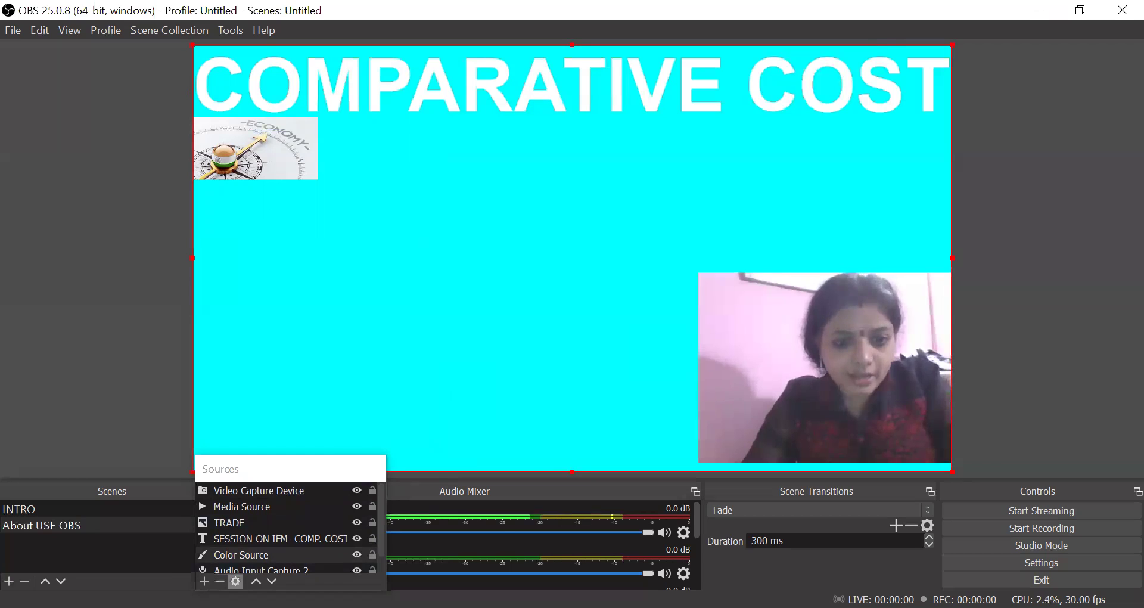
left_click(235, 581)
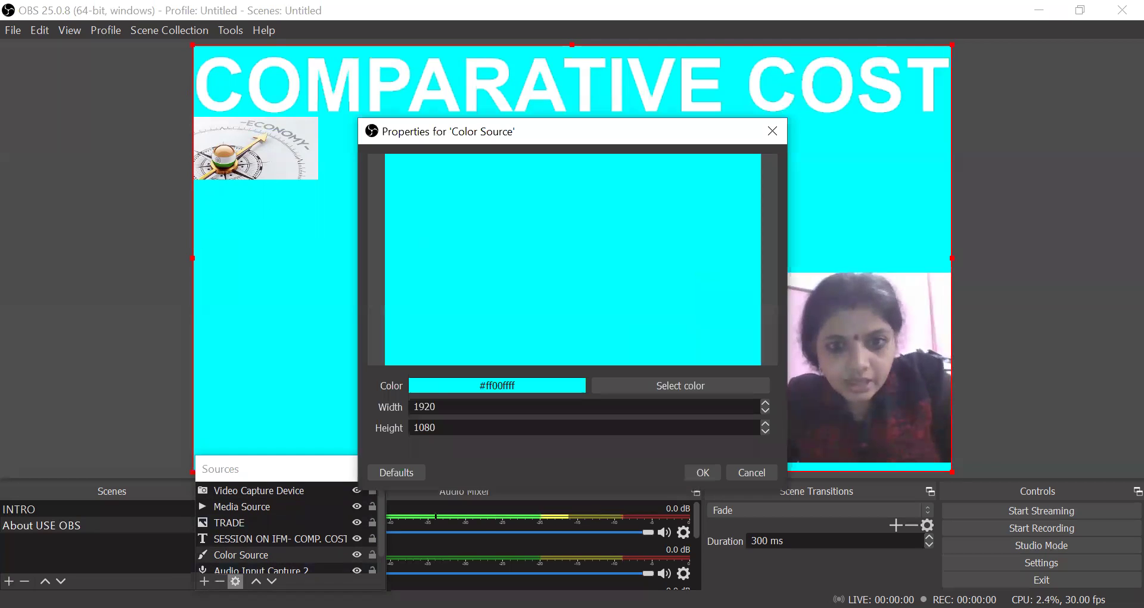
left_click(774, 132)
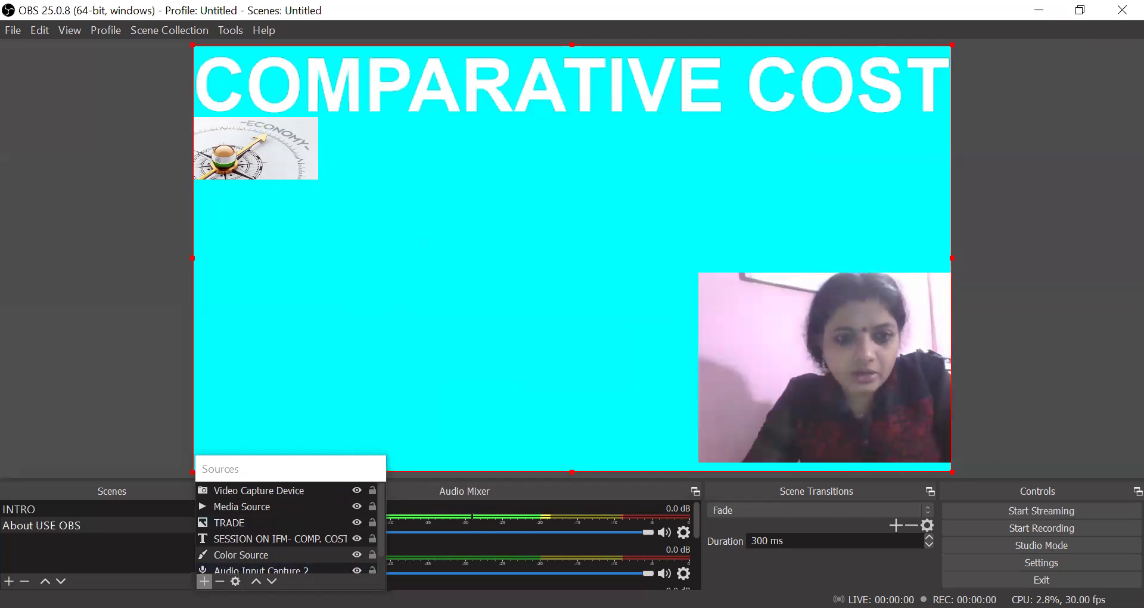
- Add Image Slide Show 2 with its default Fade transition and 8000 ms slides
left_click(204, 580)
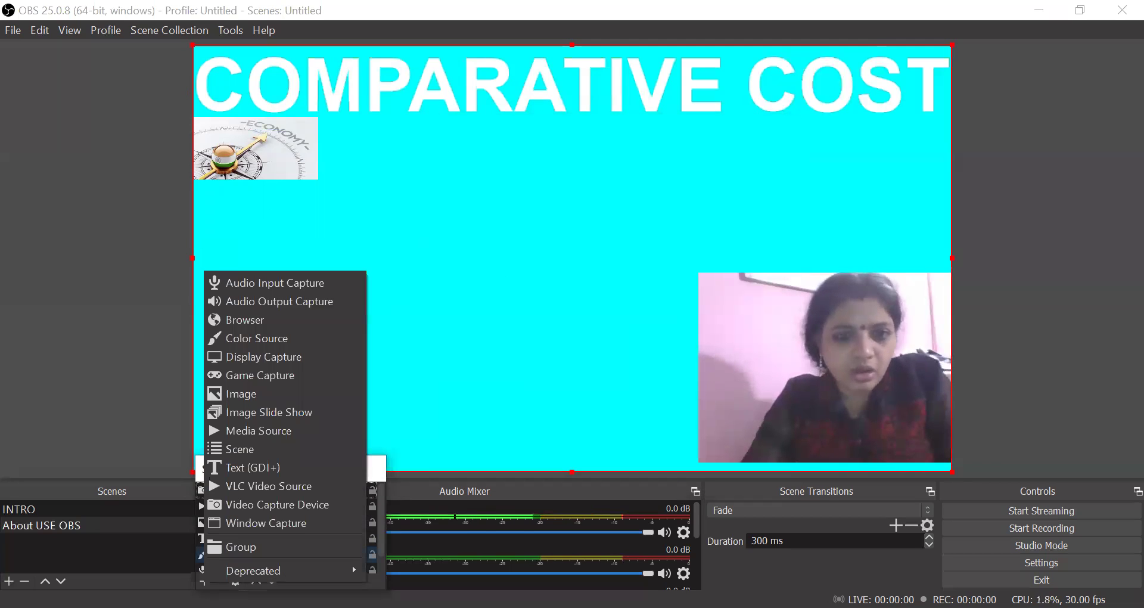
left_click(290, 415)
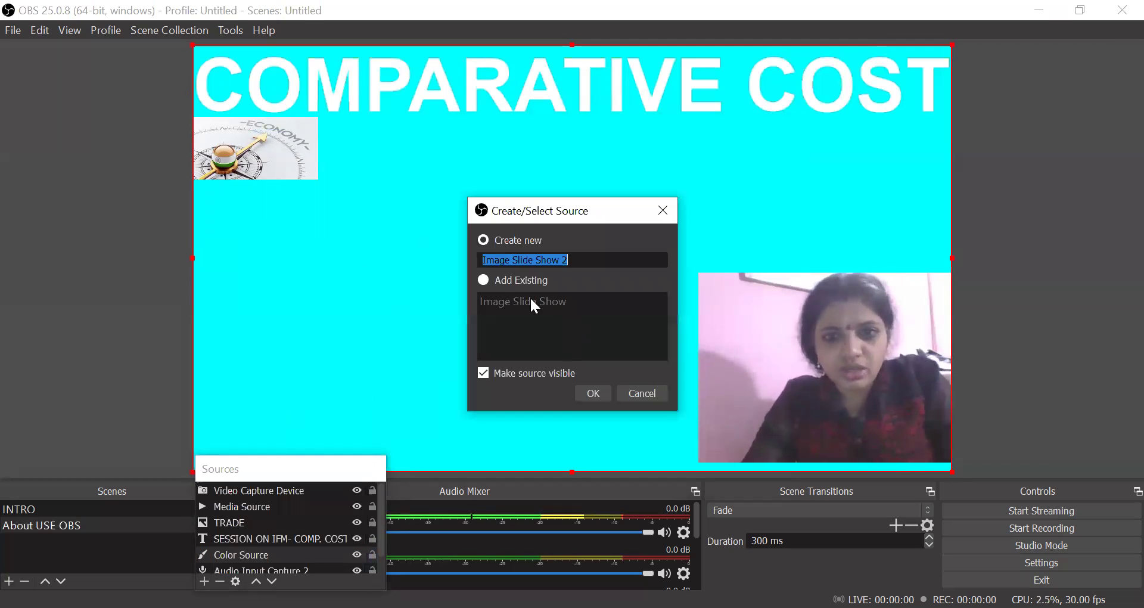
left_click(589, 397)
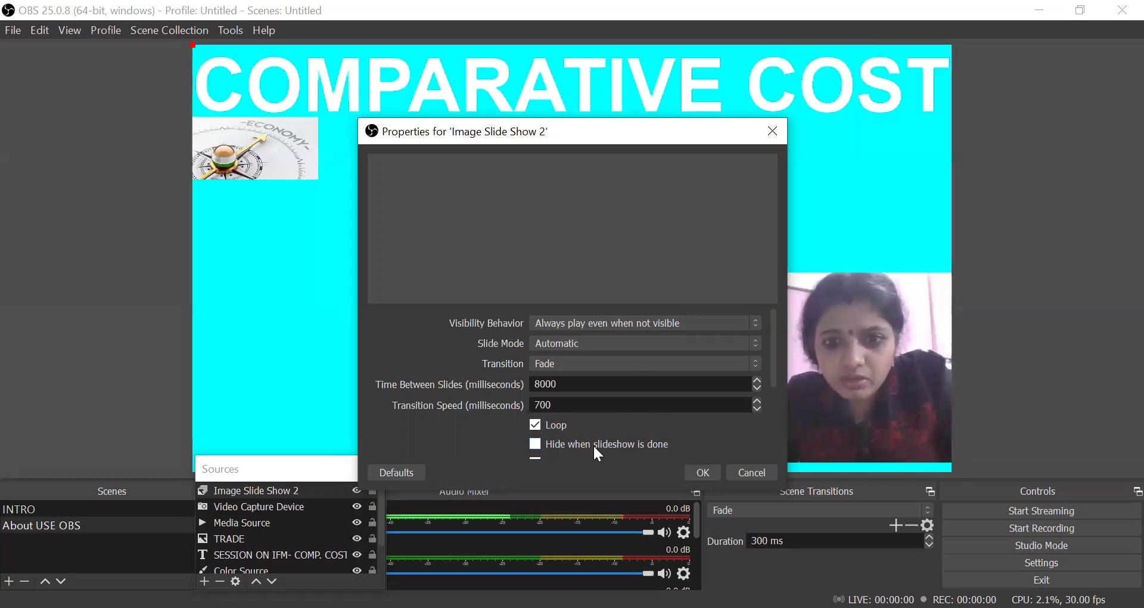
left_click(703, 472)
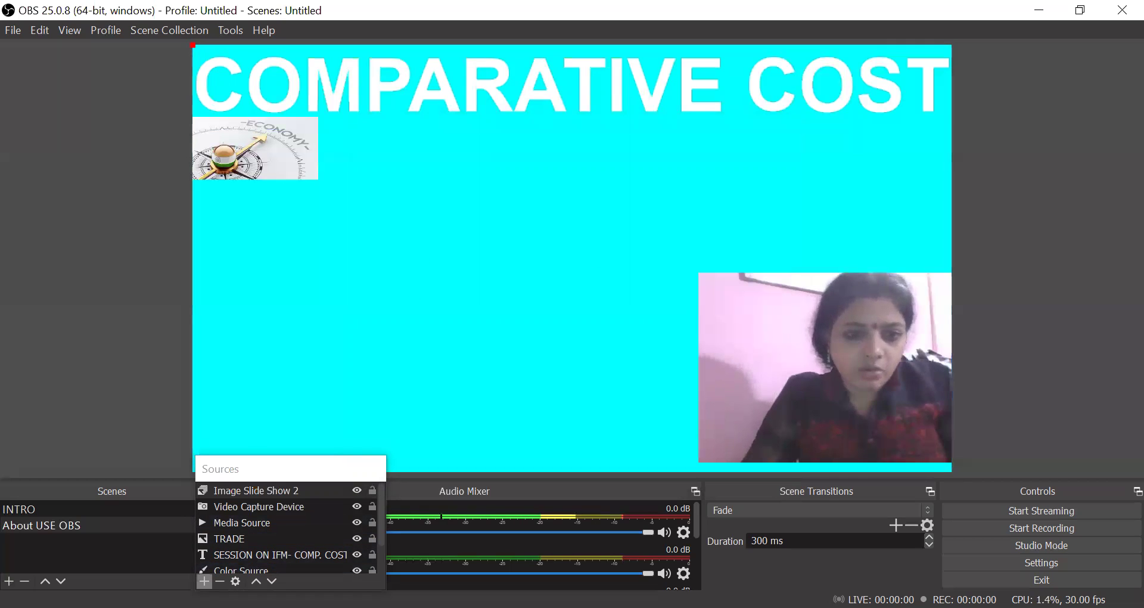
- Add a new Image source and browse for its picture
left_click(203, 581)
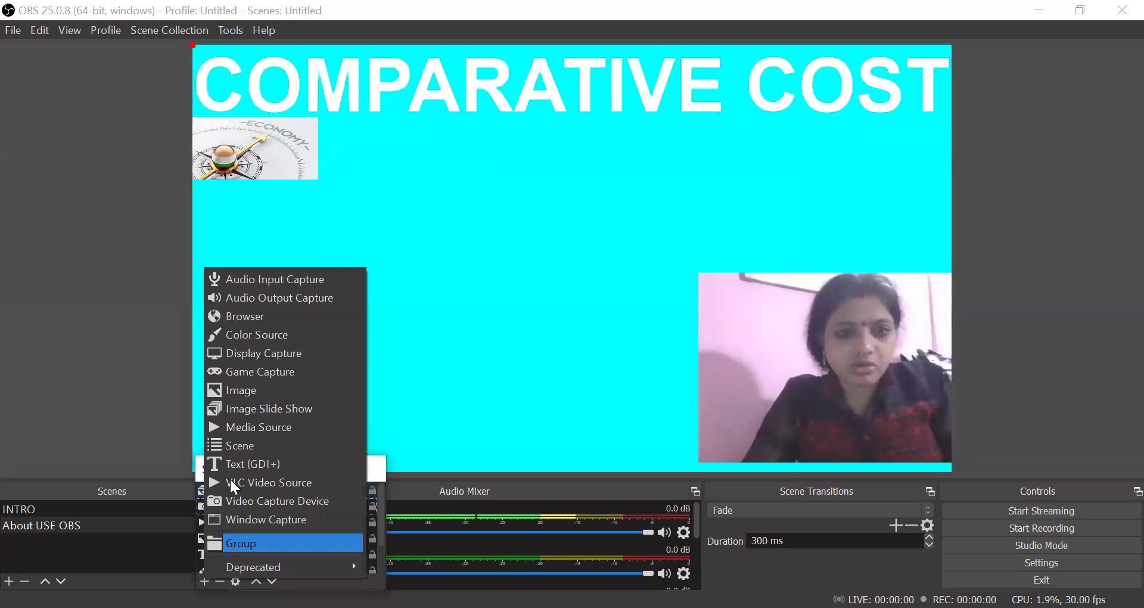
left_click(249, 392)
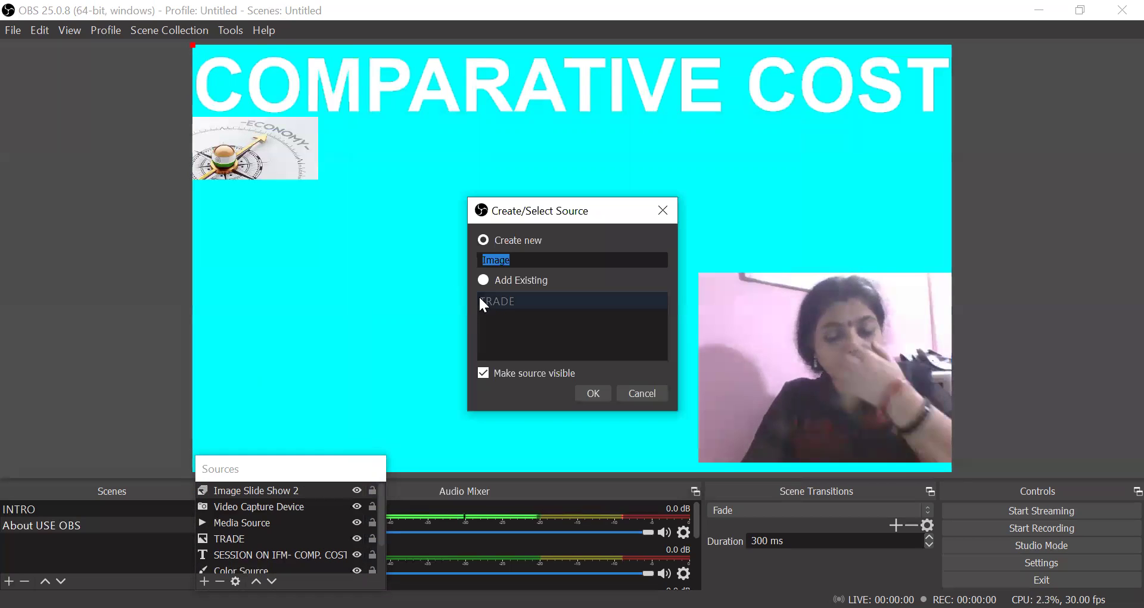
left_click(593, 393)
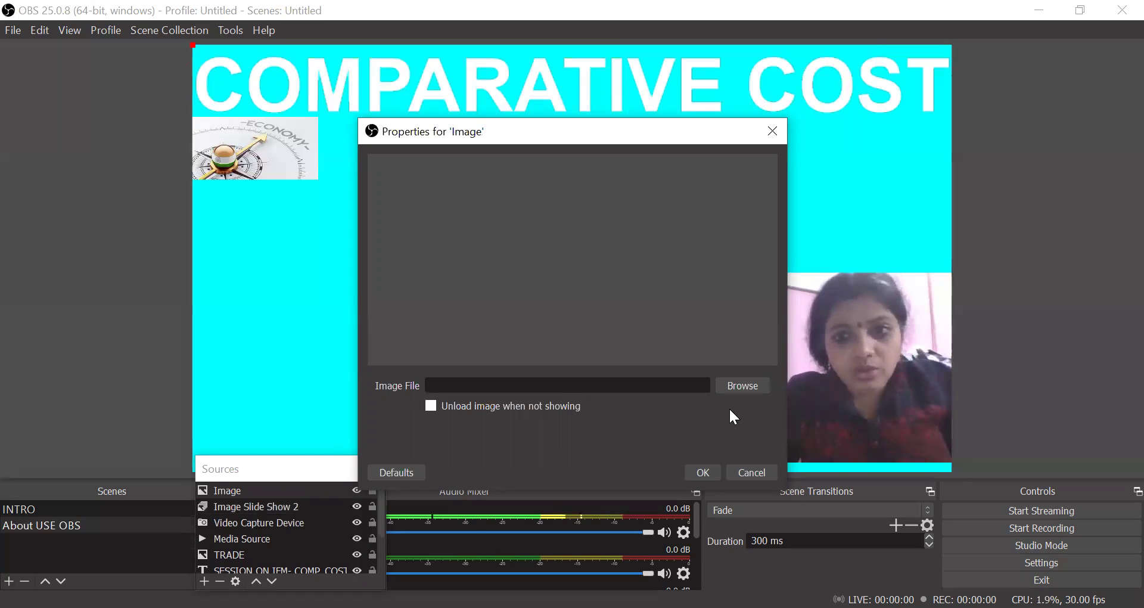
left_click(746, 384)
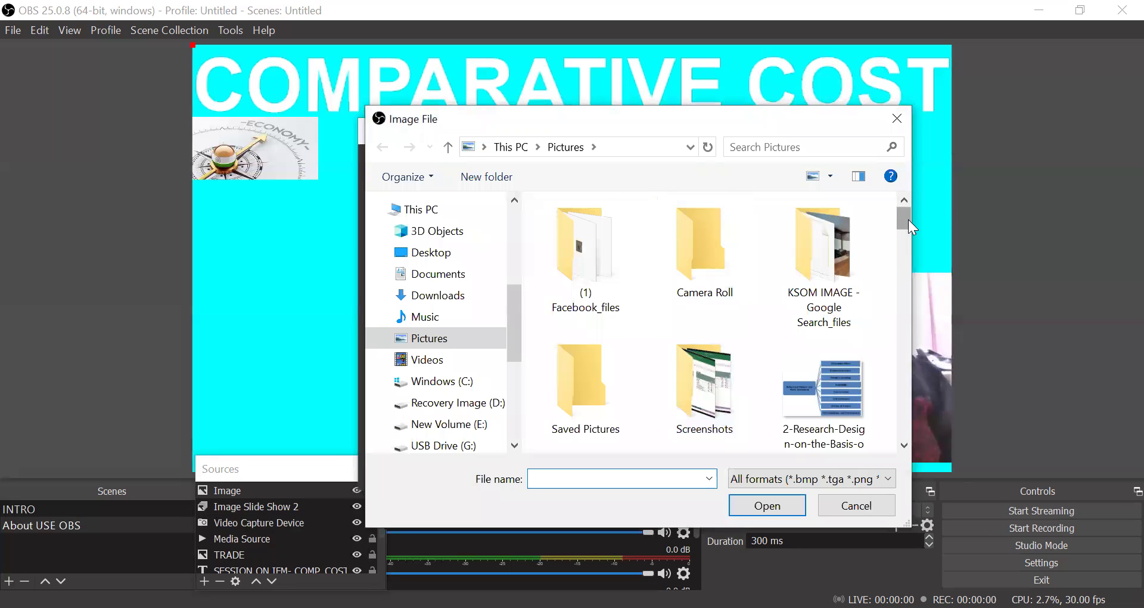
- Choose Screenshot (283).png from the Pictures > Screenshots folder
left_click_drag(908, 219, 864, 224)
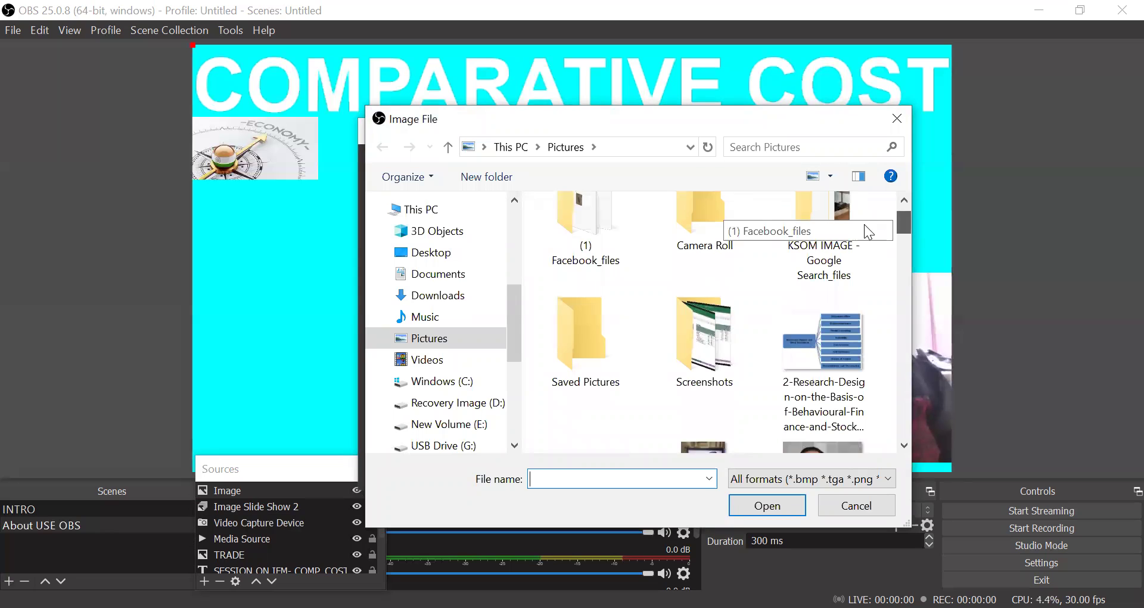
double_click(691, 335)
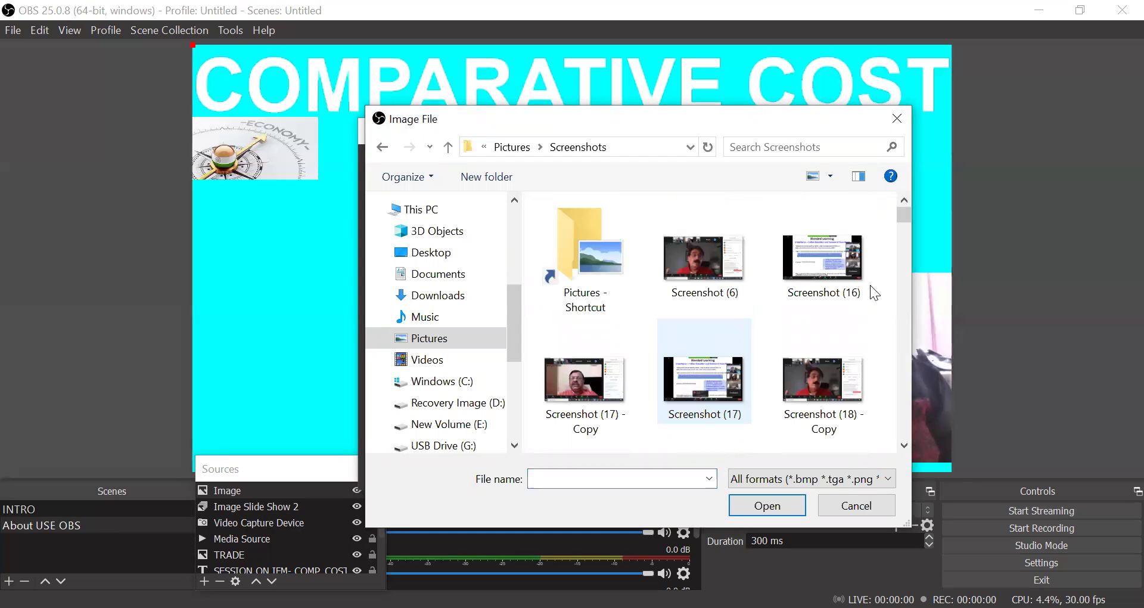
left_click_drag(901, 219, 901, 245)
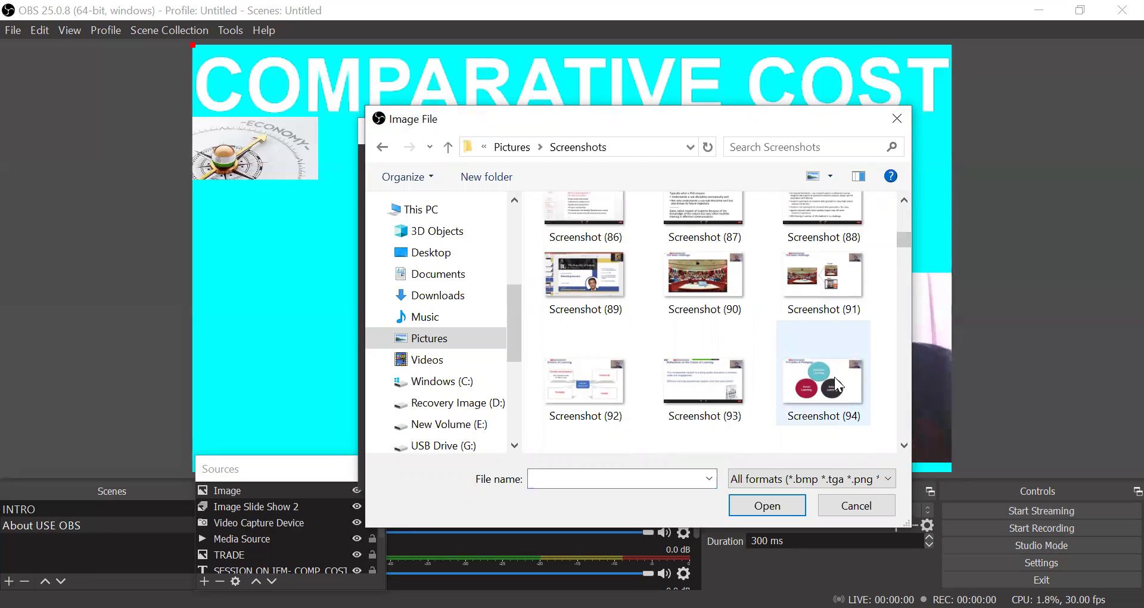
left_click_drag(902, 241, 897, 253)
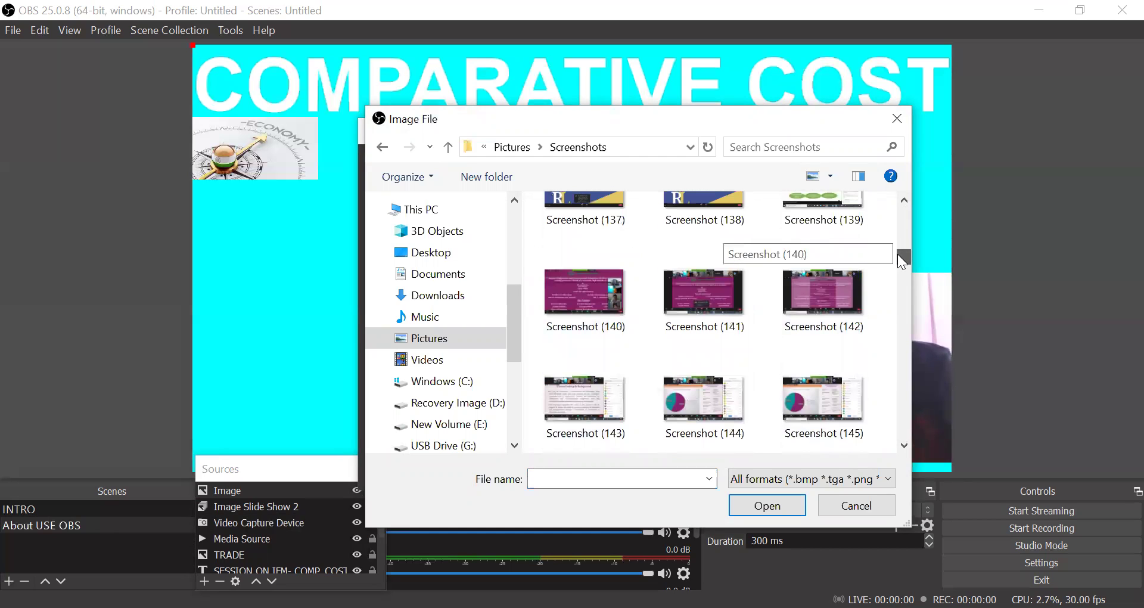
left_click_drag(897, 254, 907, 305)
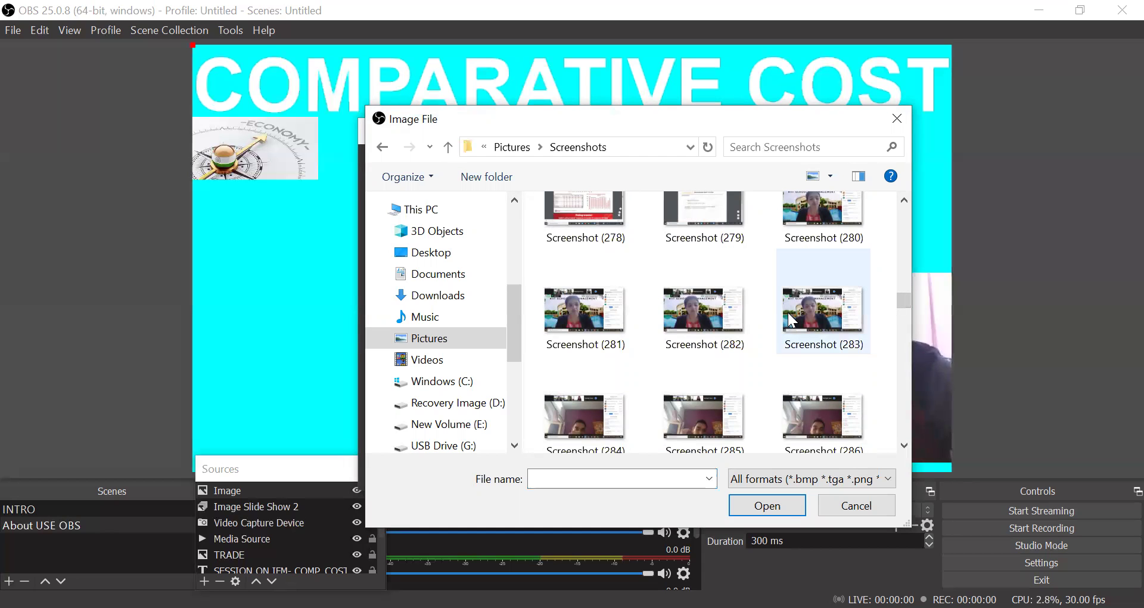
left_click(809, 322)
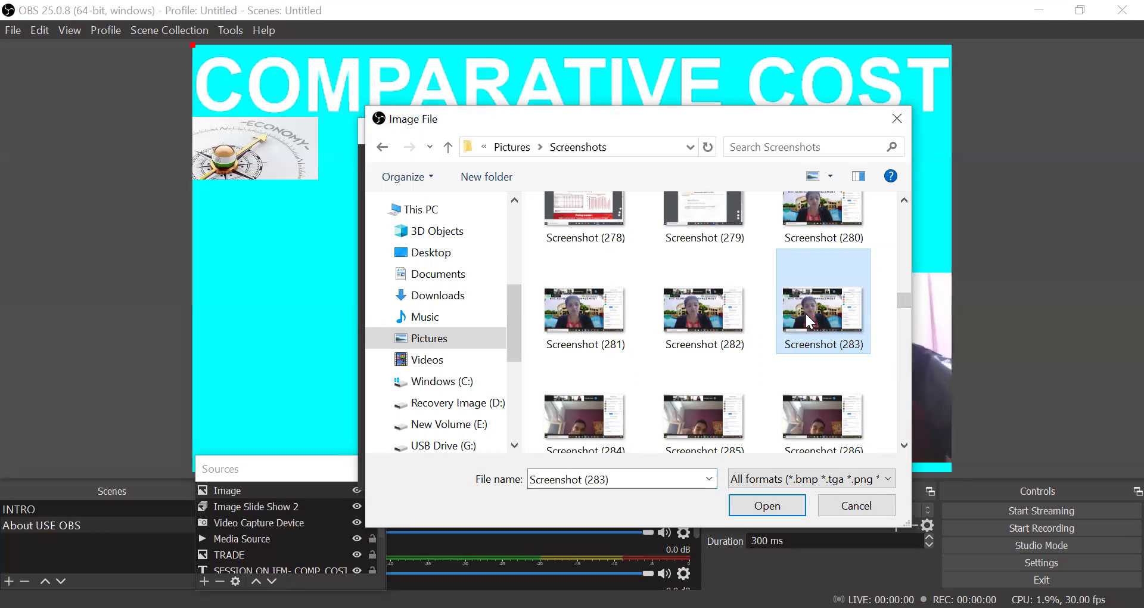
left_click(762, 502)
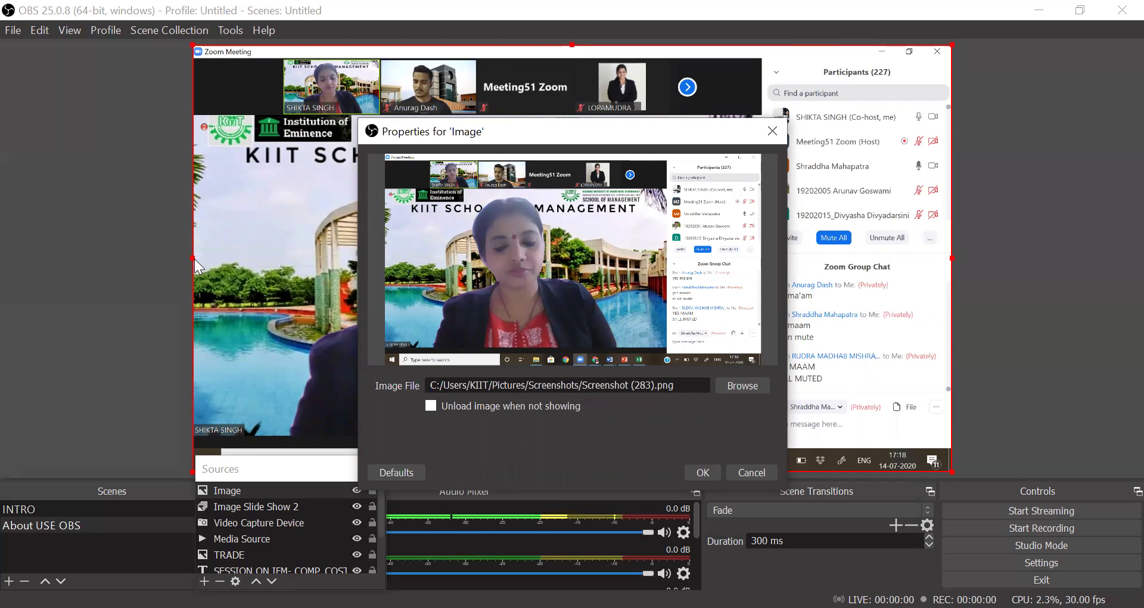
- Shrink the Zoom screenshot and place it at left under the economy image, keeping cyan full-canvas
left_click_drag(195, 261, 733, 280)
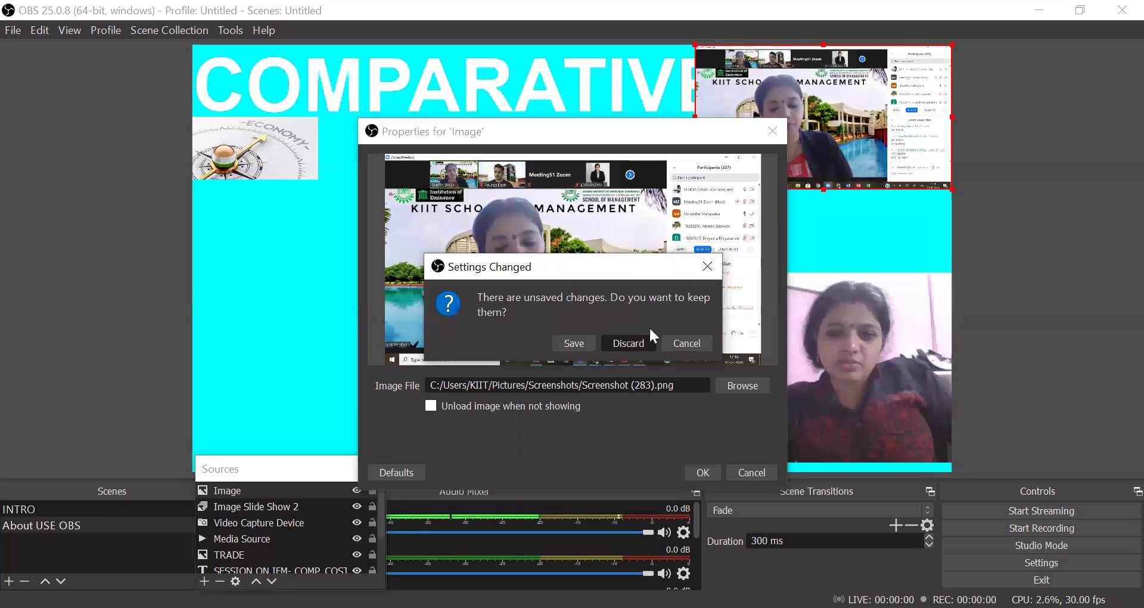
left_click(647, 341)
left_click_drag(792, 157, 285, 289)
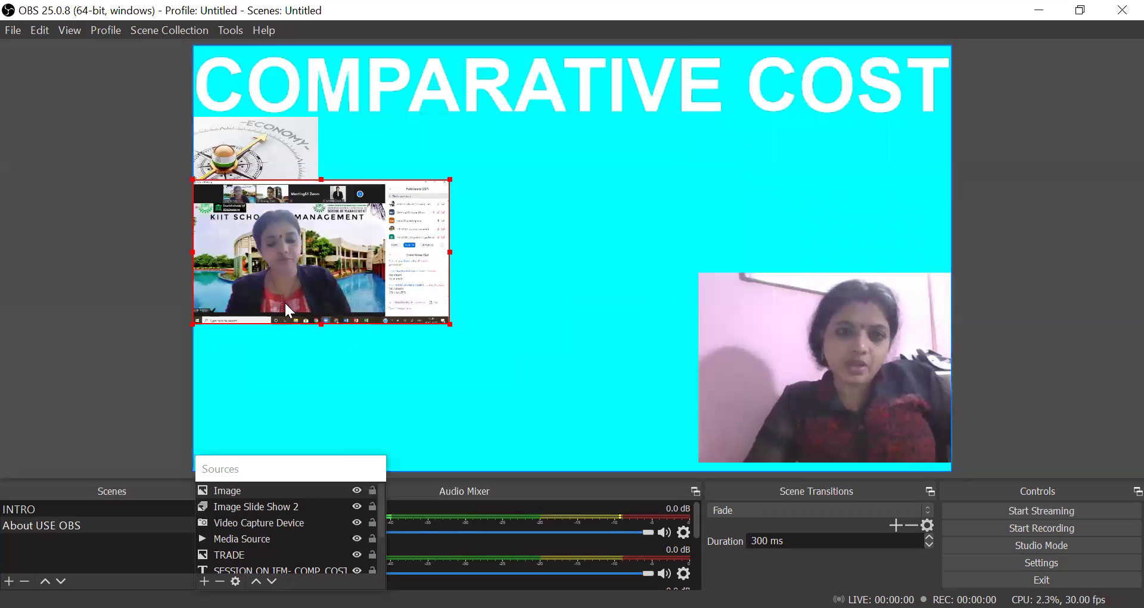
left_click(276, 342)
left_click_drag(277, 342, 358, 274)
mouse_move(441, 210)
left_mouse_down()
mouse_move(428, 254)
mouse_move(427, 215)
mouse_move(437, 211)
left_mouse_up()
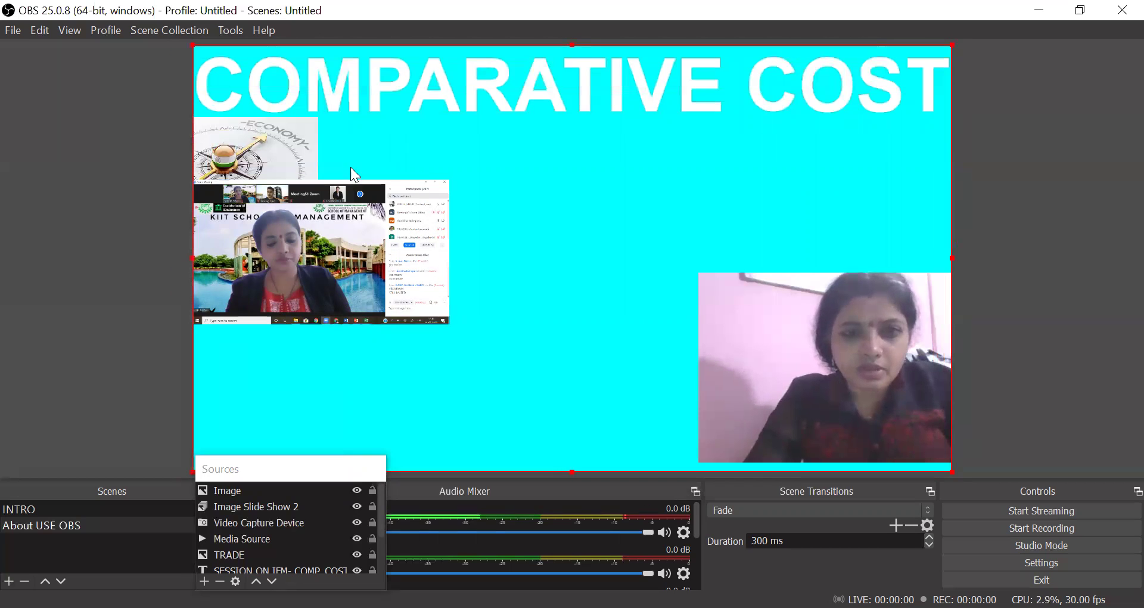
mouse_move(276, 153)
left_mouse_down()
mouse_move(582, 153)
mouse_move(278, 149)
left_mouse_up()
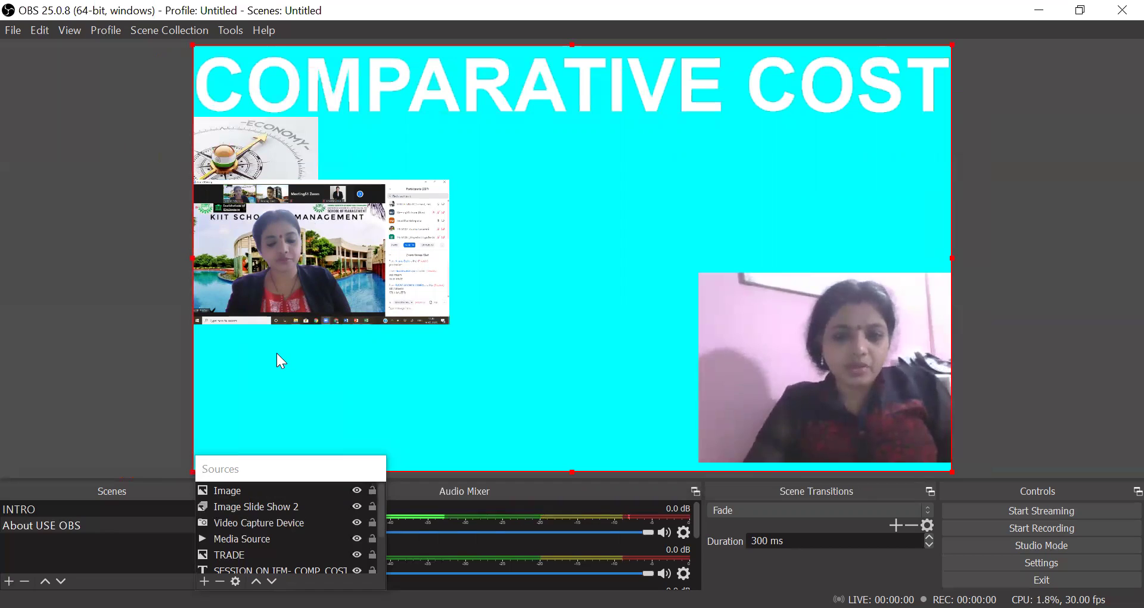
- Record the scene for about 1 minute 25 seconds
left_click(1019, 528)
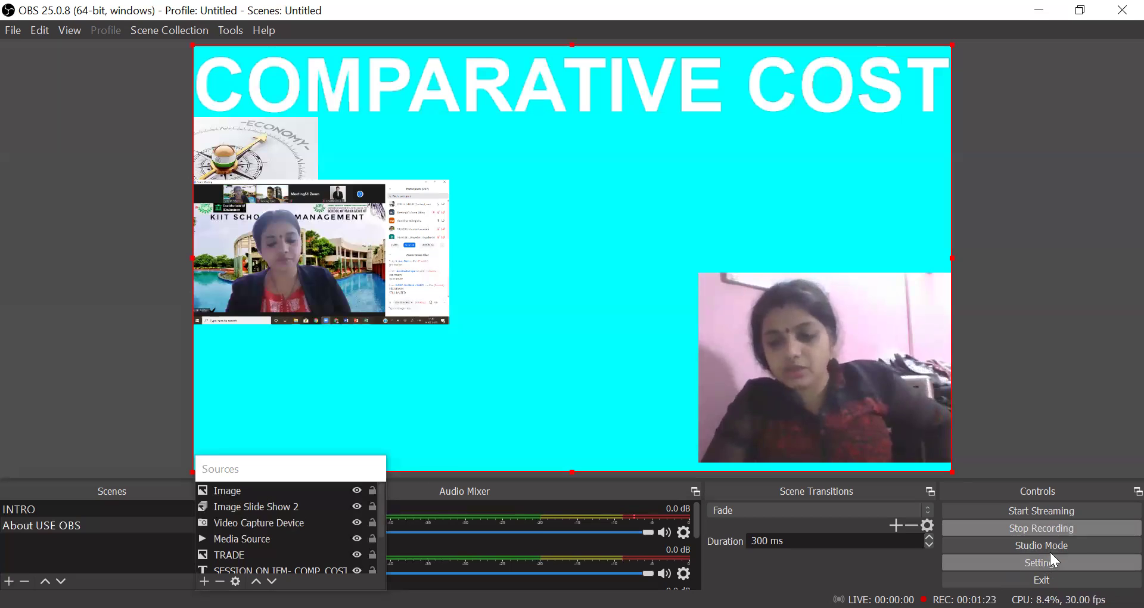
left_click(1032, 529)
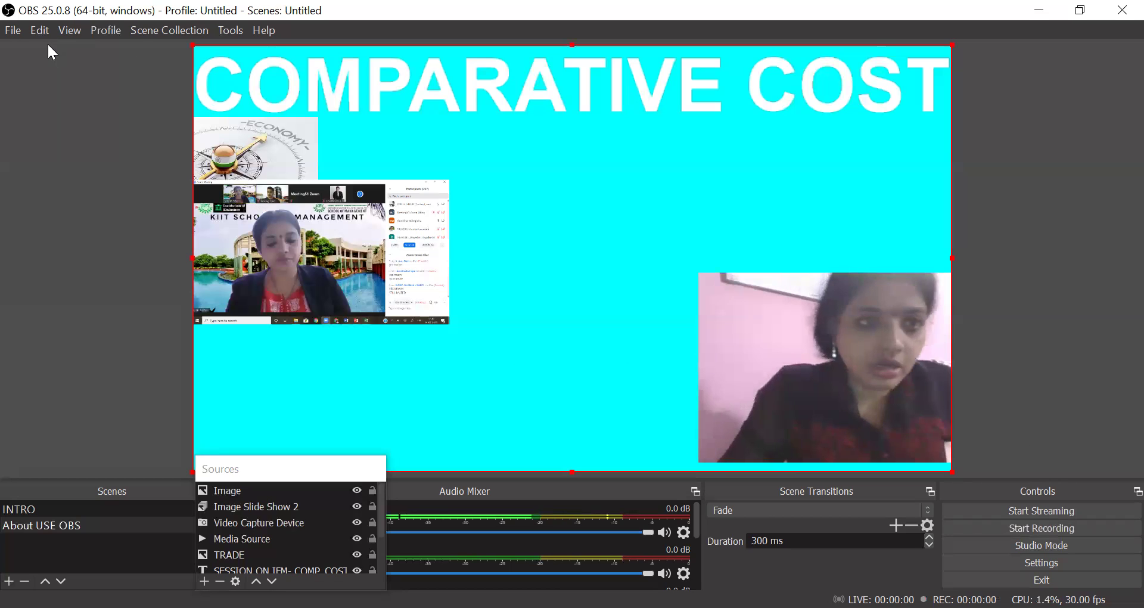
- Look through the File menu options, then reopen File to reach Remux Recordings
left_click(16, 30)
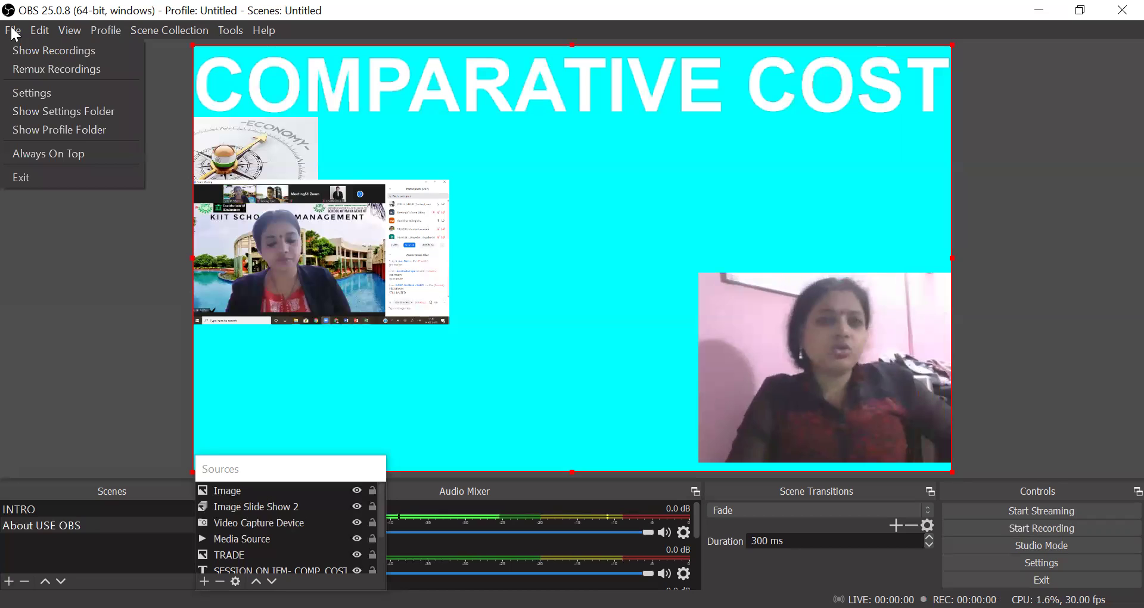
left_click(24, 43)
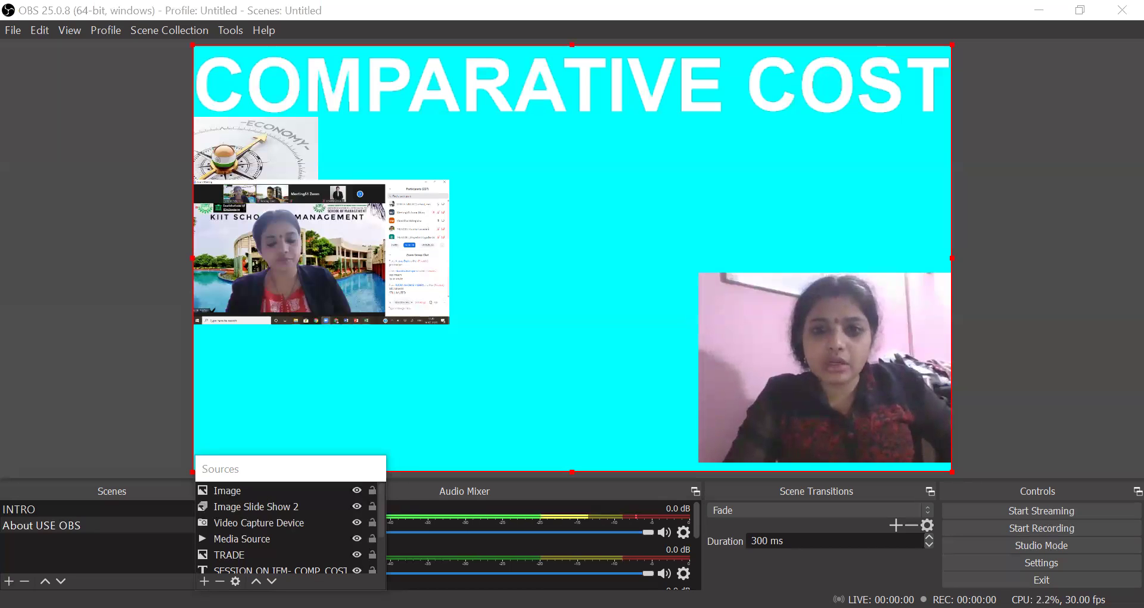
left_click(11, 31)
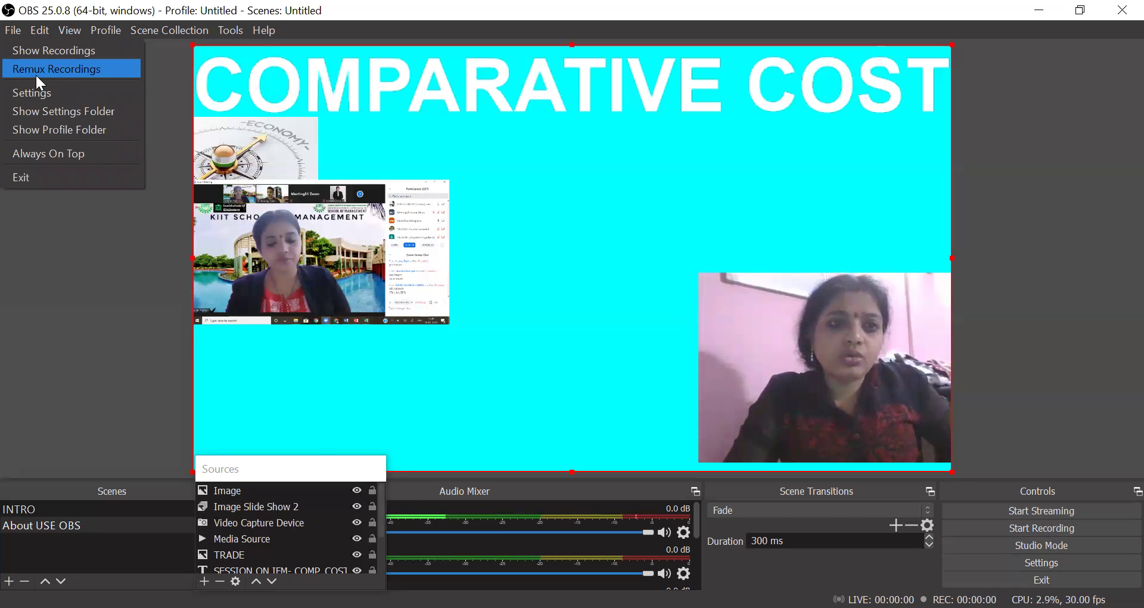
left_click(36, 79)
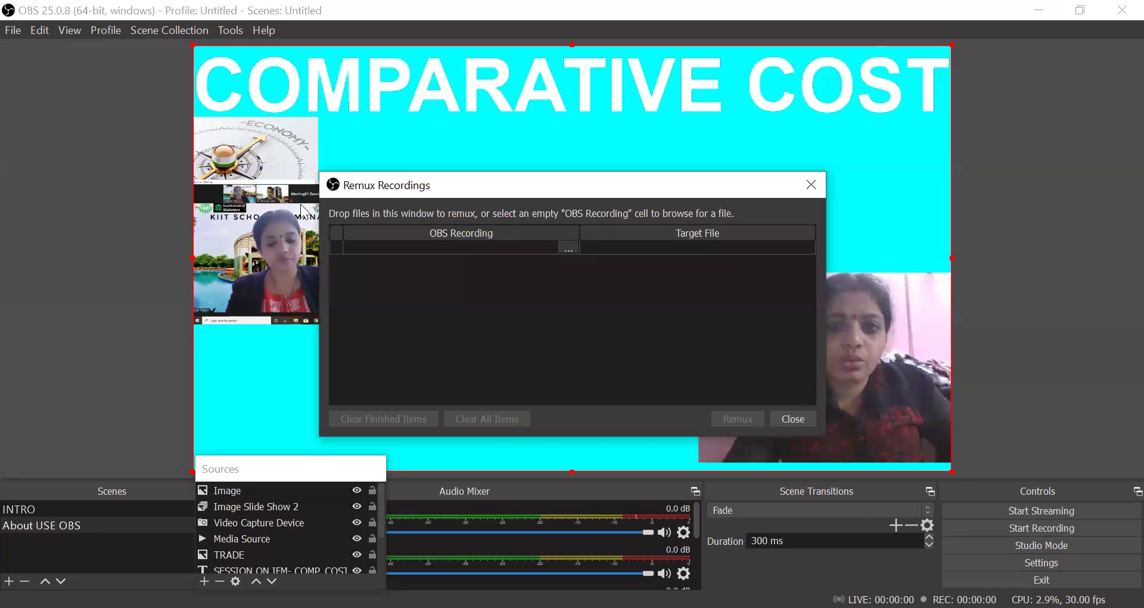
left_click(569, 248)
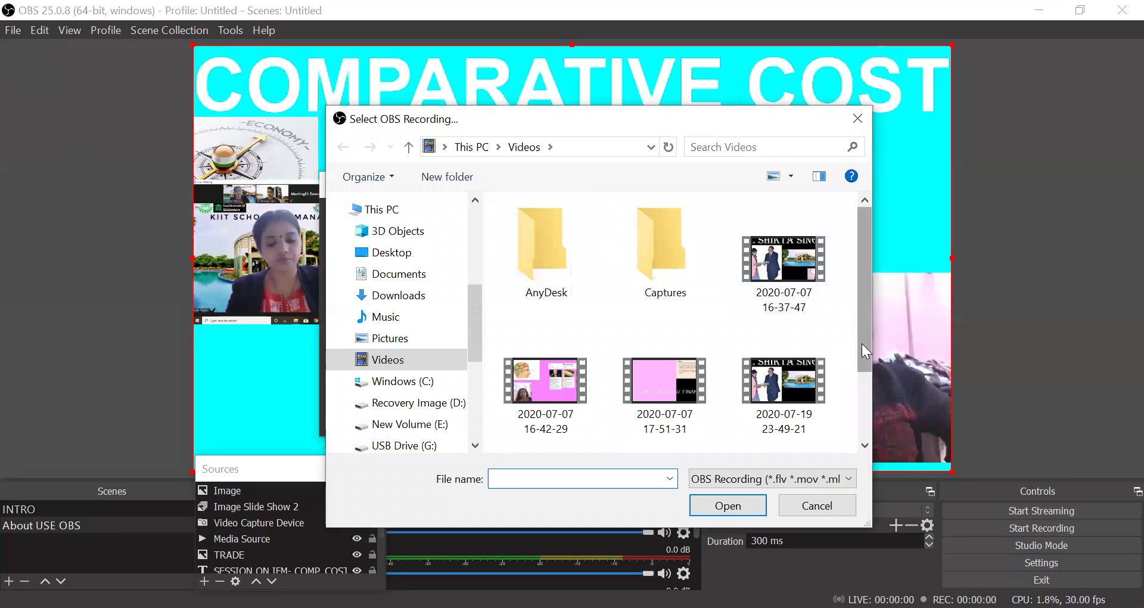
left_click_drag(865, 350, 863, 434)
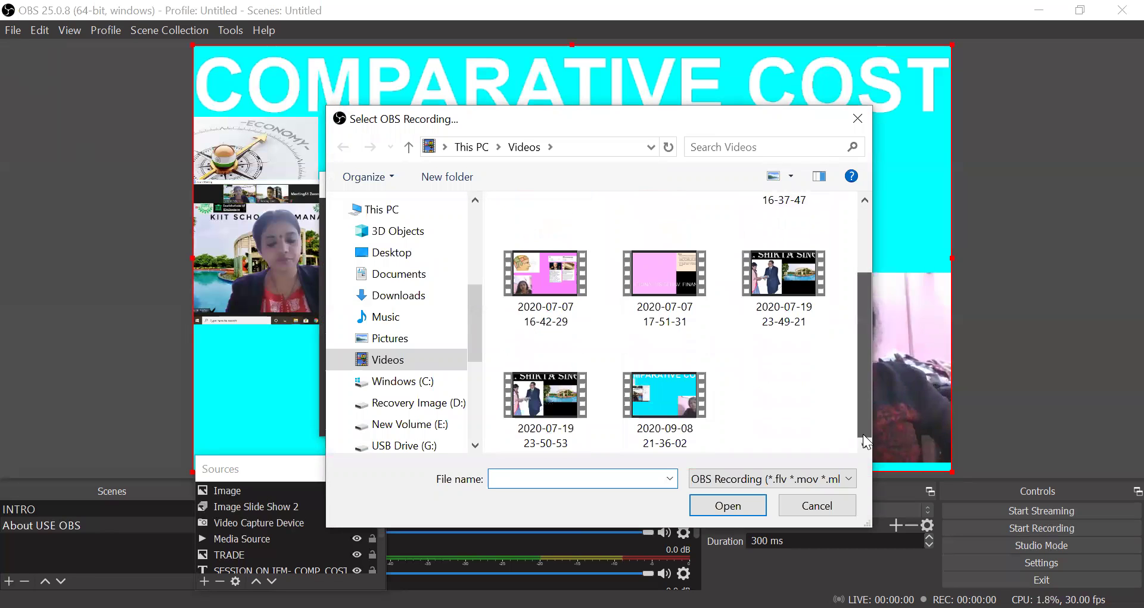
left_click(639, 388)
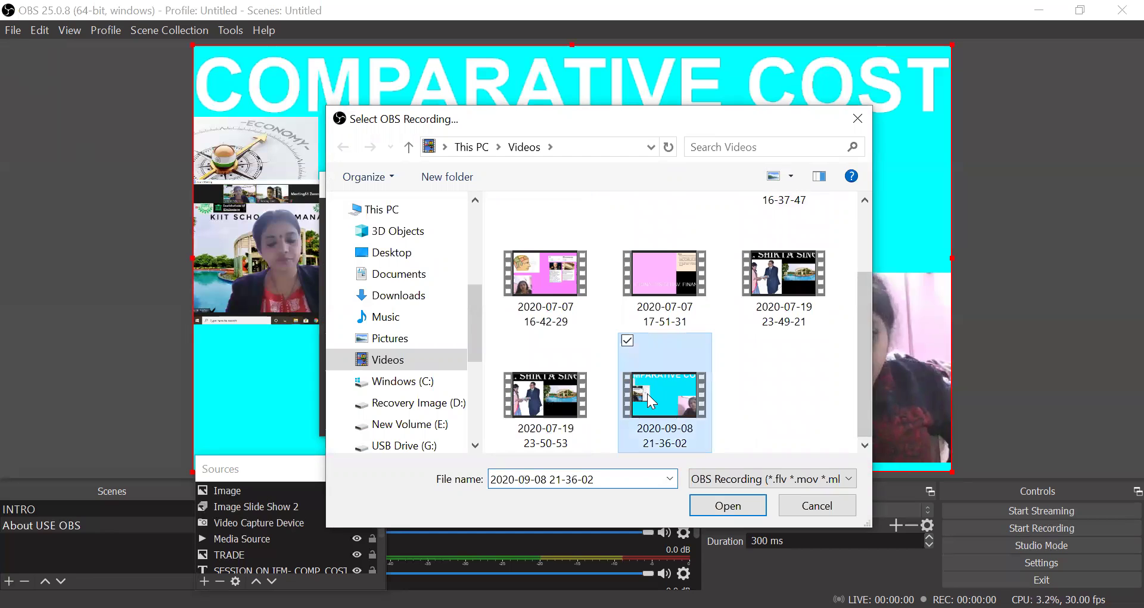
left_click(717, 504)
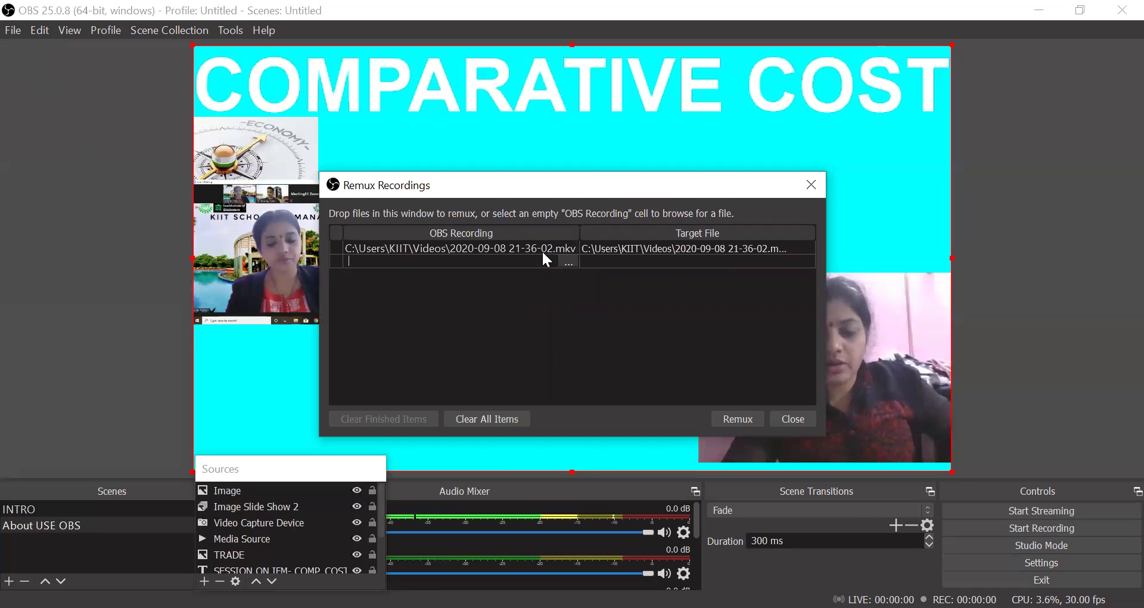
left_click(721, 420)
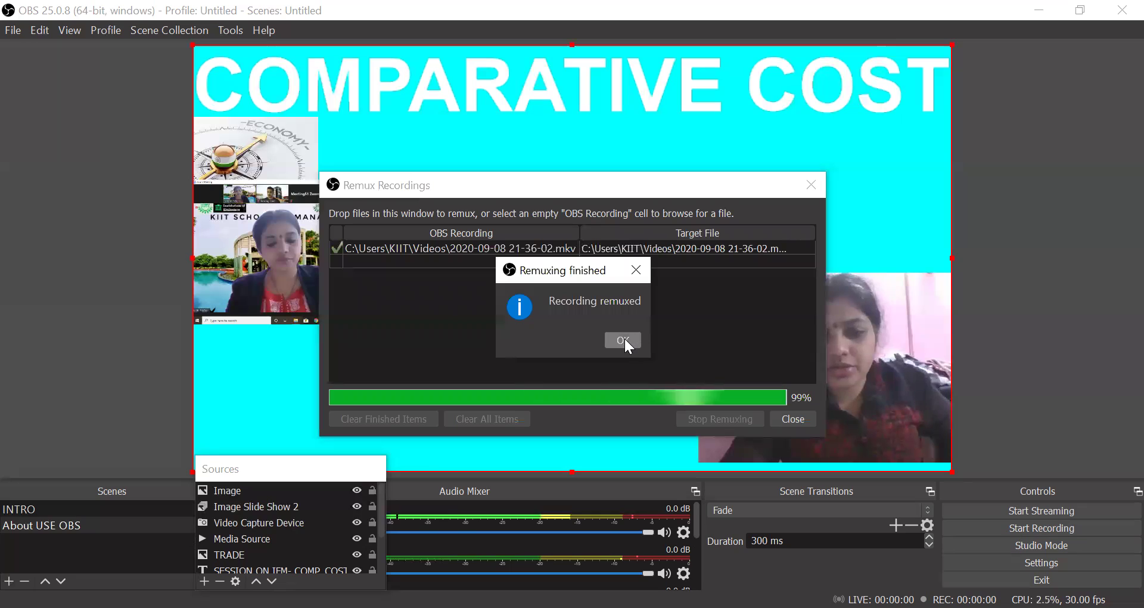
left_click(624, 338)
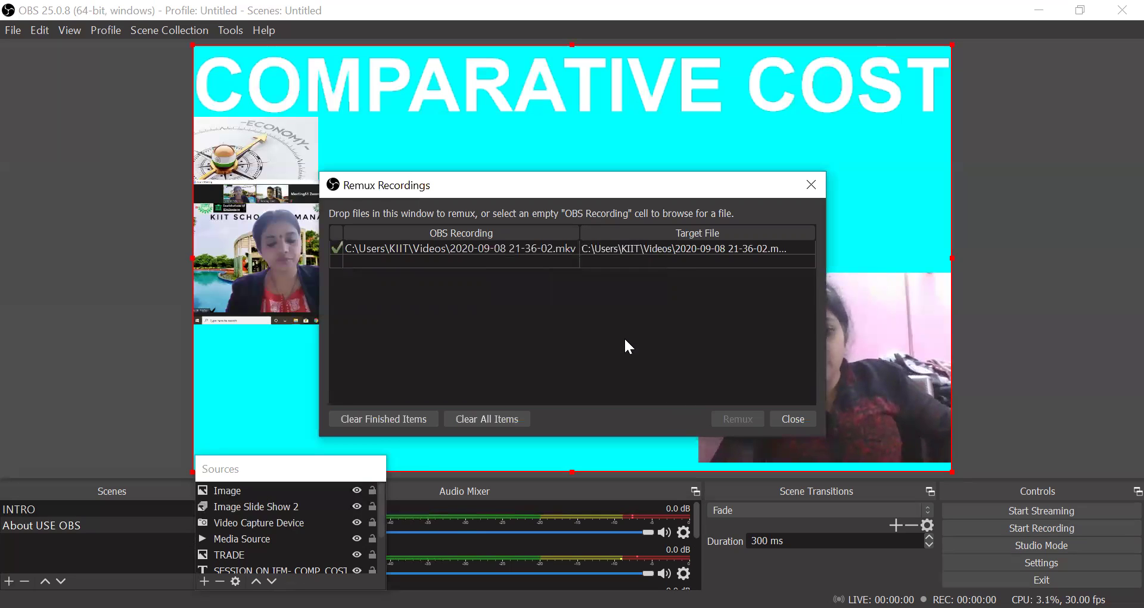
left_click(795, 418)
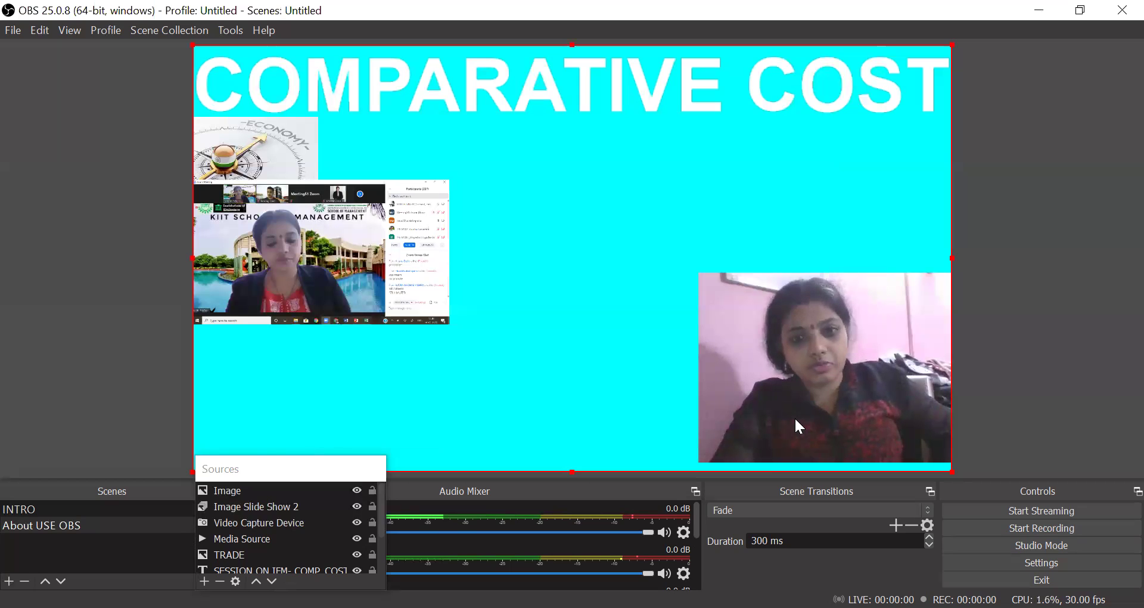